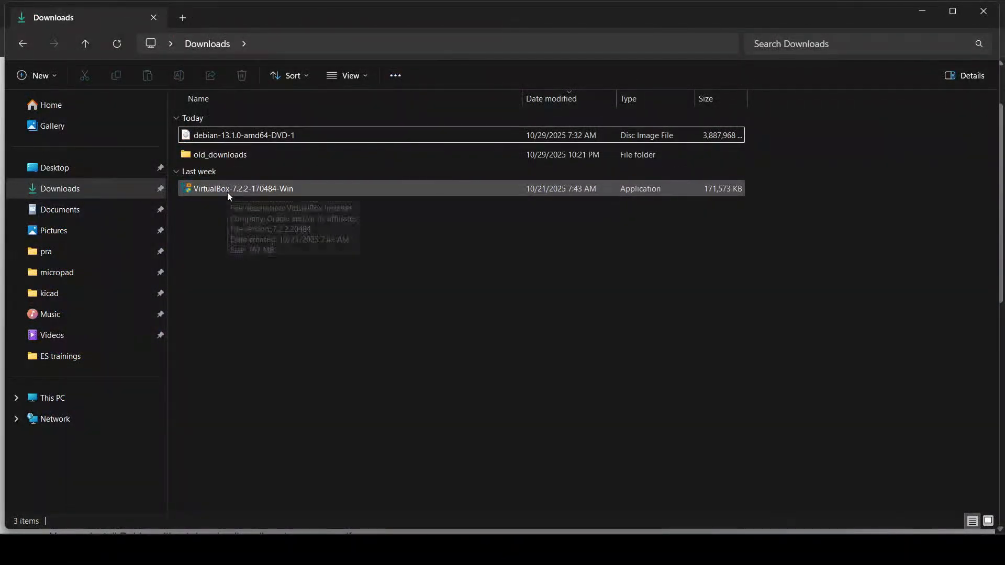
# Run the VirtualBox-7.2.2-170484-Win installer from the Downloads folder
pyautogui.doubleClick(227, 192)
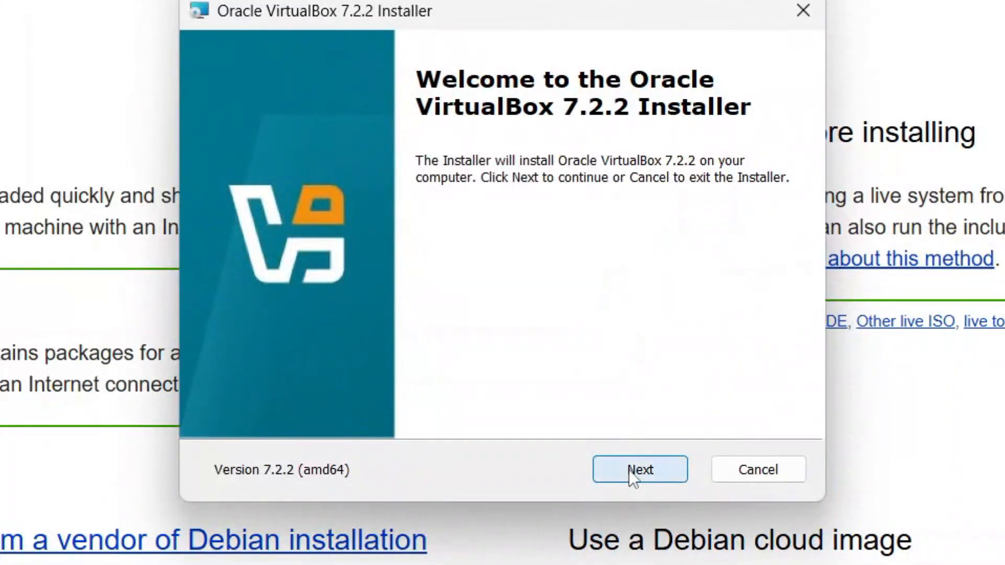
# Install VirtualBox 7.2.2 with the licence accepted and default setup options, then launch VirtualBox
pyautogui.click(631, 469)
pyautogui.click(363, 372)
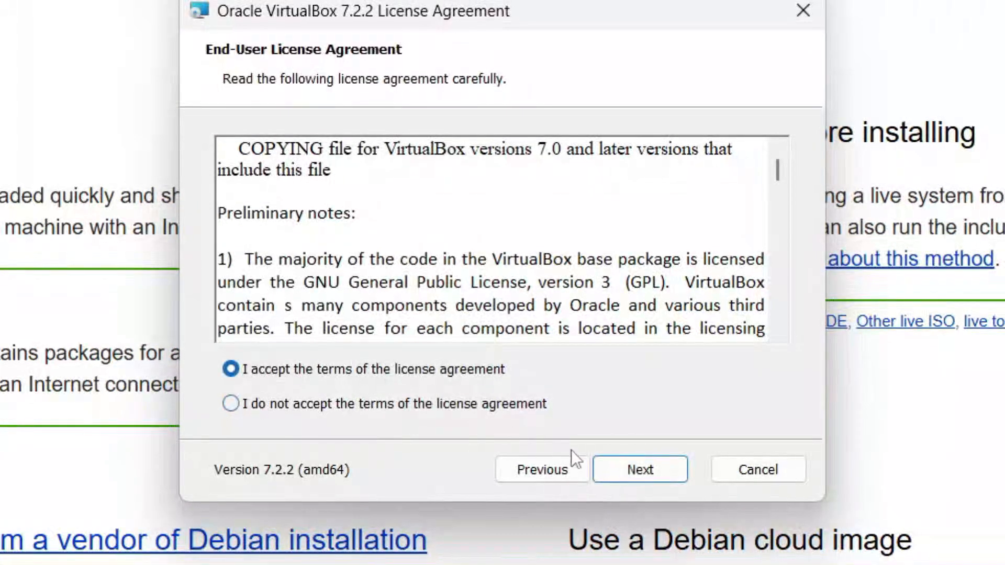
pyautogui.click(633, 475)
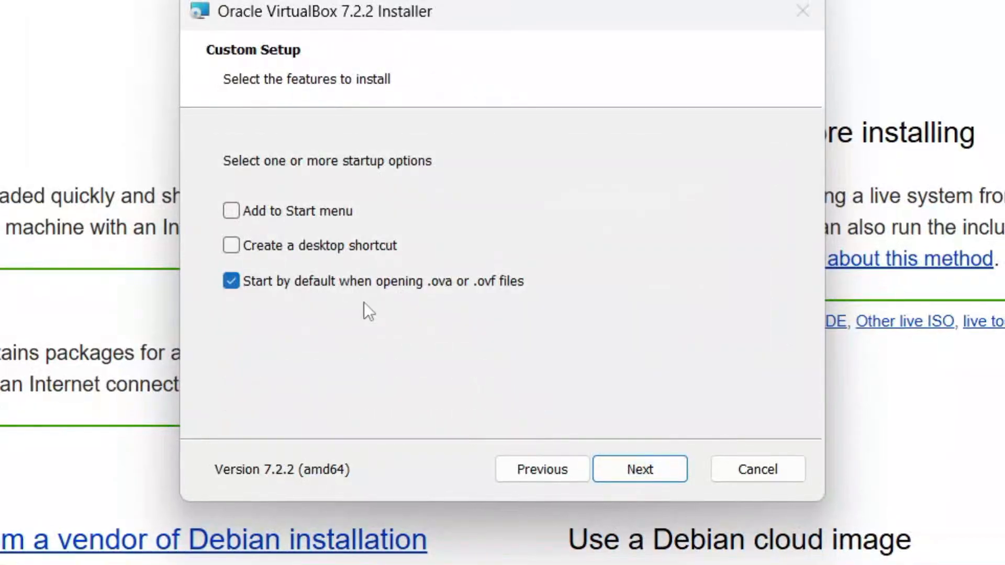
pyautogui.click(635, 478)
pyautogui.click(651, 476)
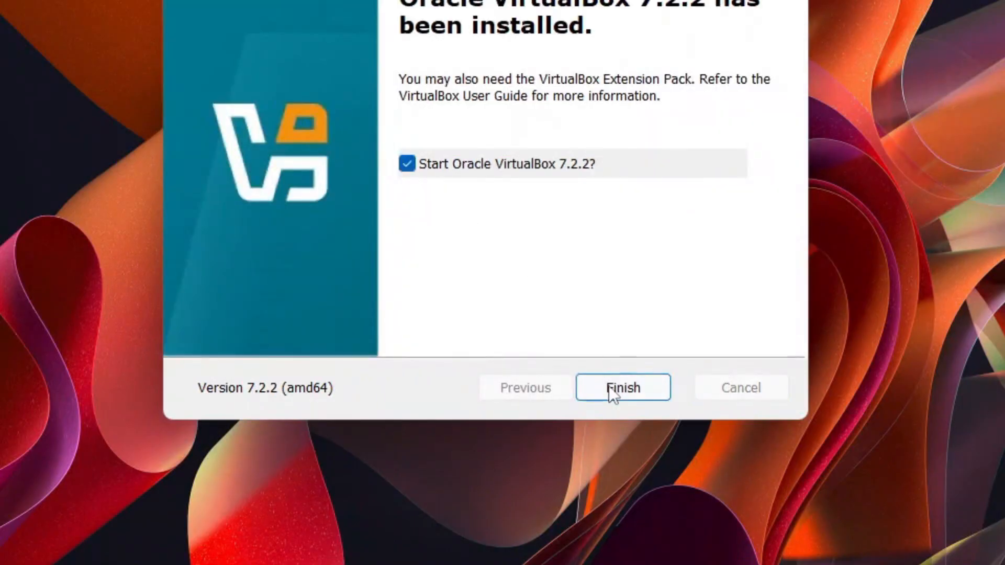
pyautogui.click(609, 387)
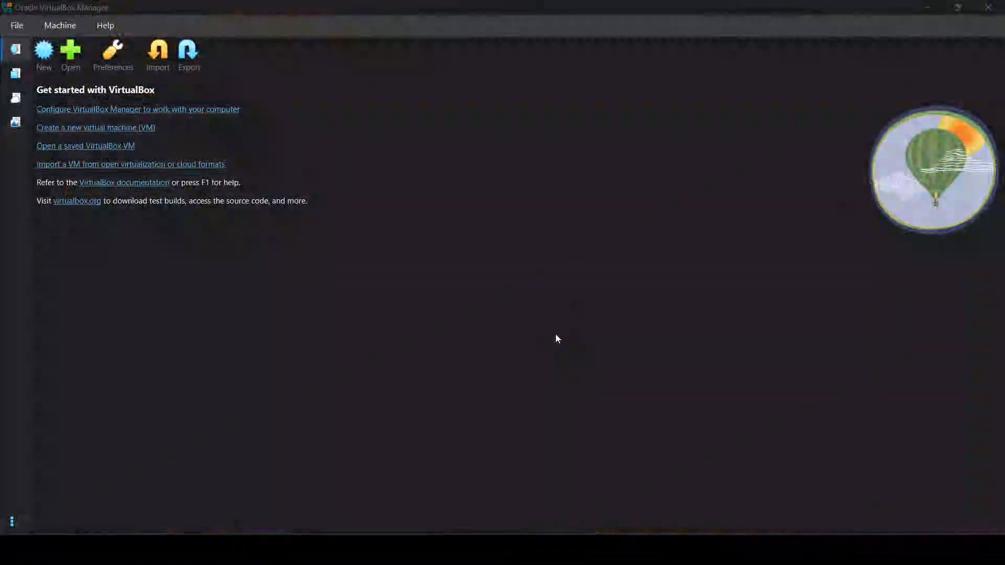
# Create VM debian-13.1.0 from debian-13.1.0-amd64-DVD-1.iso, unattended install off, with 4096 MB memory
pyautogui.click(44, 53)
pyautogui.write('debian-13.1.0')
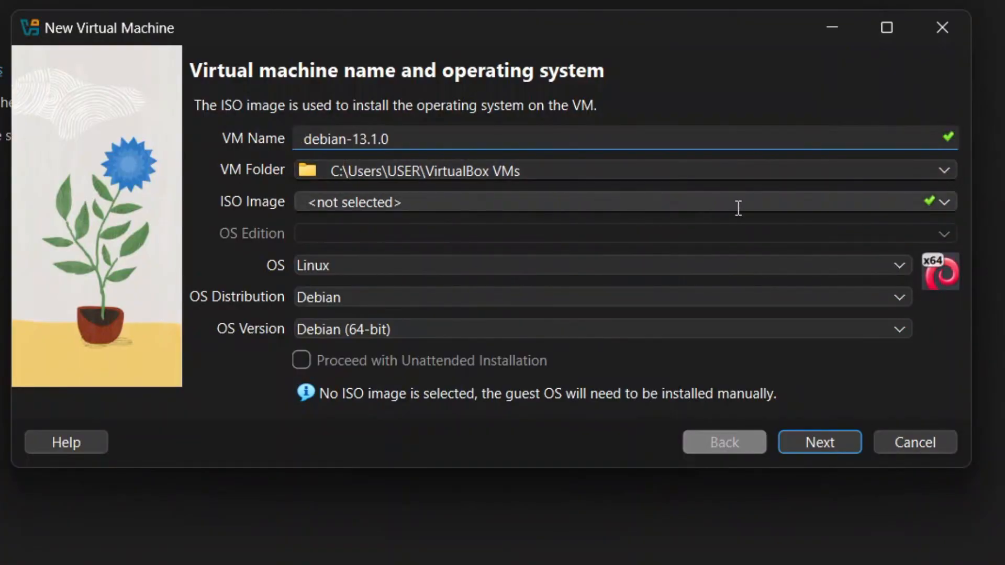
pyautogui.click(945, 203)
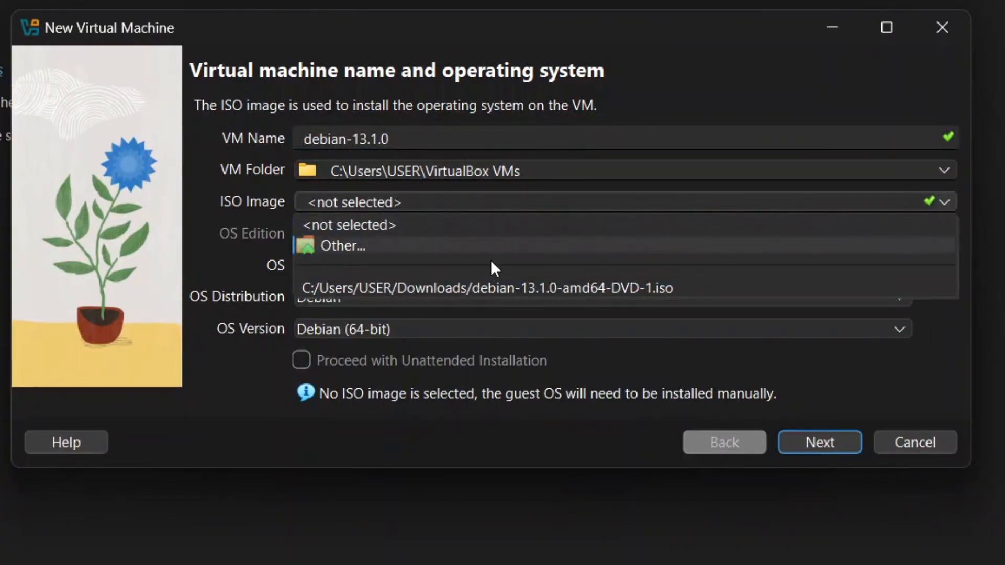
pyautogui.click(495, 287)
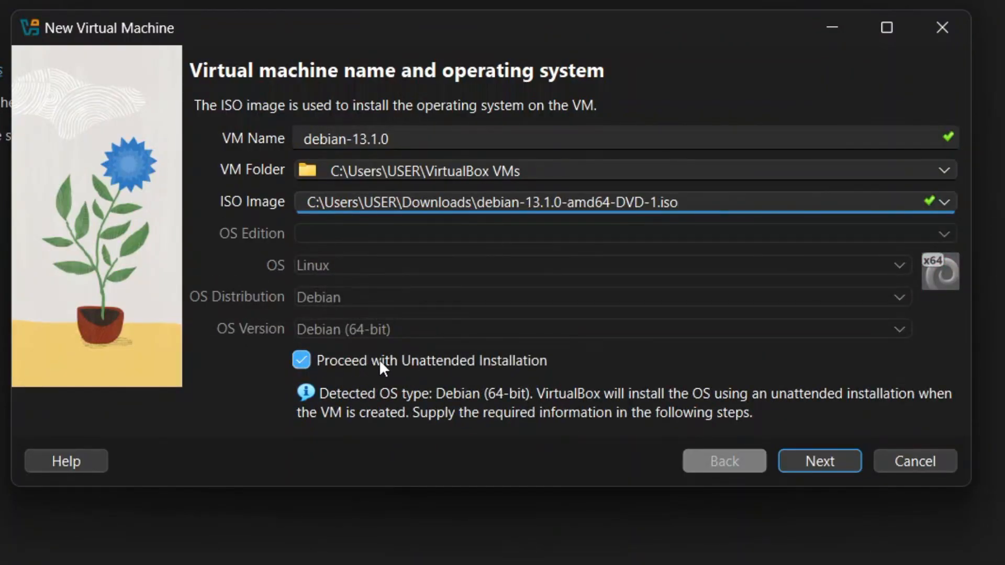
pyautogui.click(303, 359)
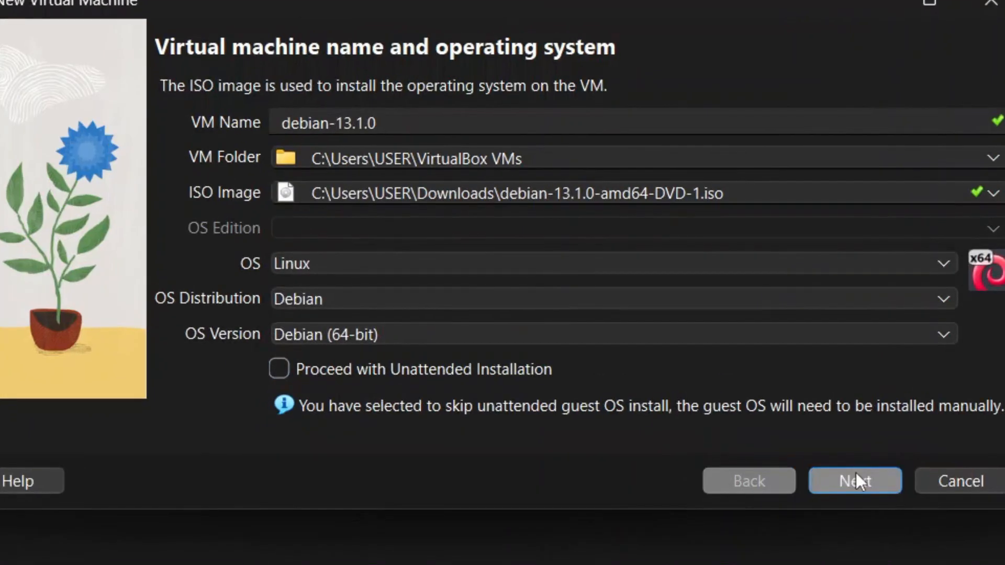
pyautogui.click(820, 453)
pyautogui.doubleClick(863, 142)
pyautogui.write('4096 MB')
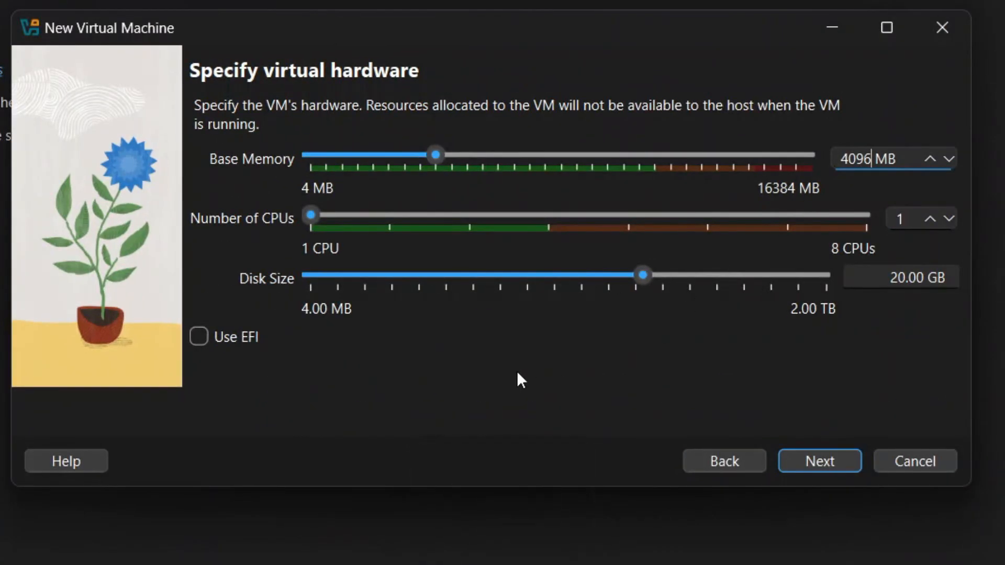
# Give debian-13.1.0 2 CPUs and finish it with 4096 MB memory and a 20 GB disk
pyautogui.moveTo(315, 215); pyautogui.dragTo(370, 220)
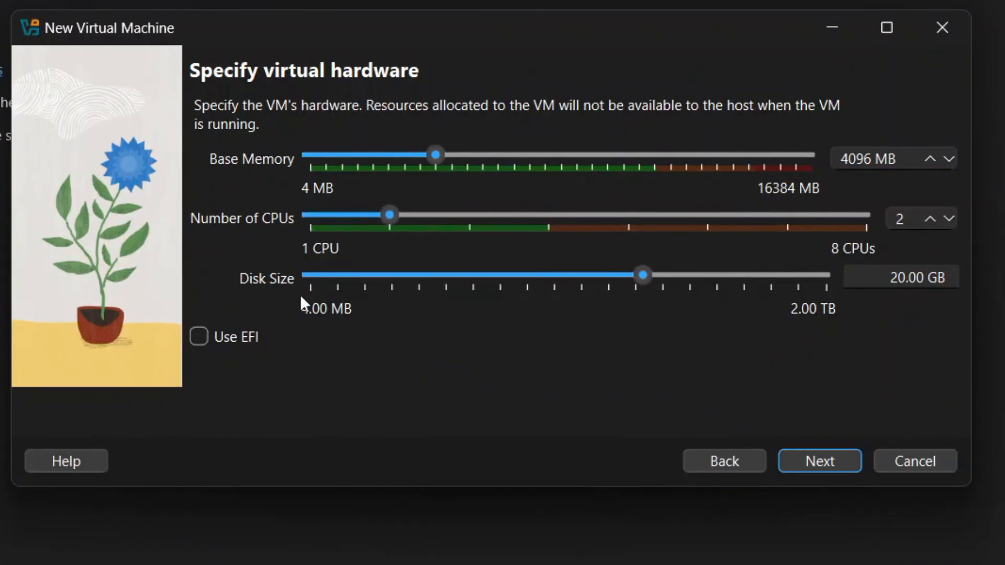
pyautogui.click(829, 458)
pyautogui.click(855, 481)
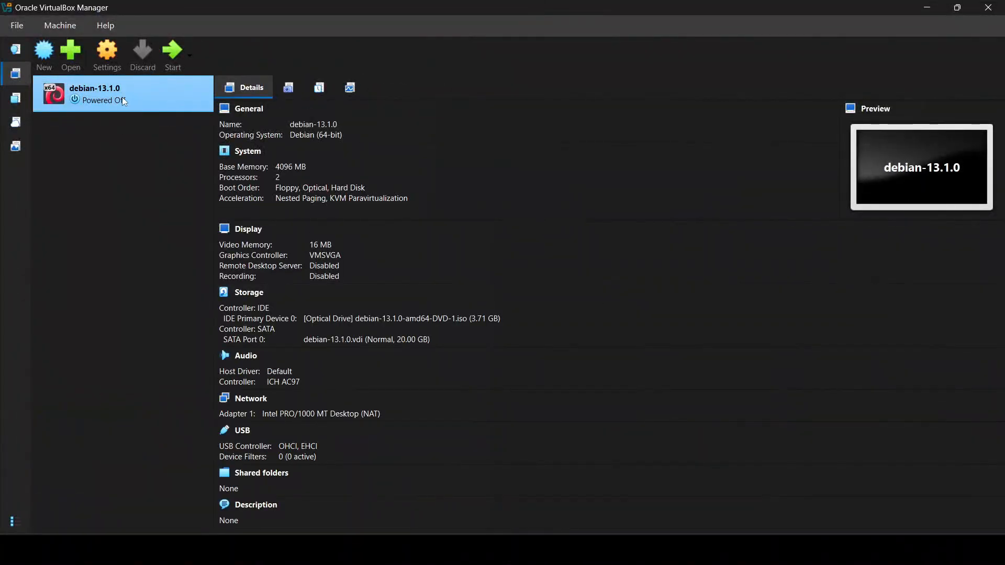
# Boot debian-13.1.0 in a maximized window into the Debian Graphical install
pyautogui.click(176, 52)
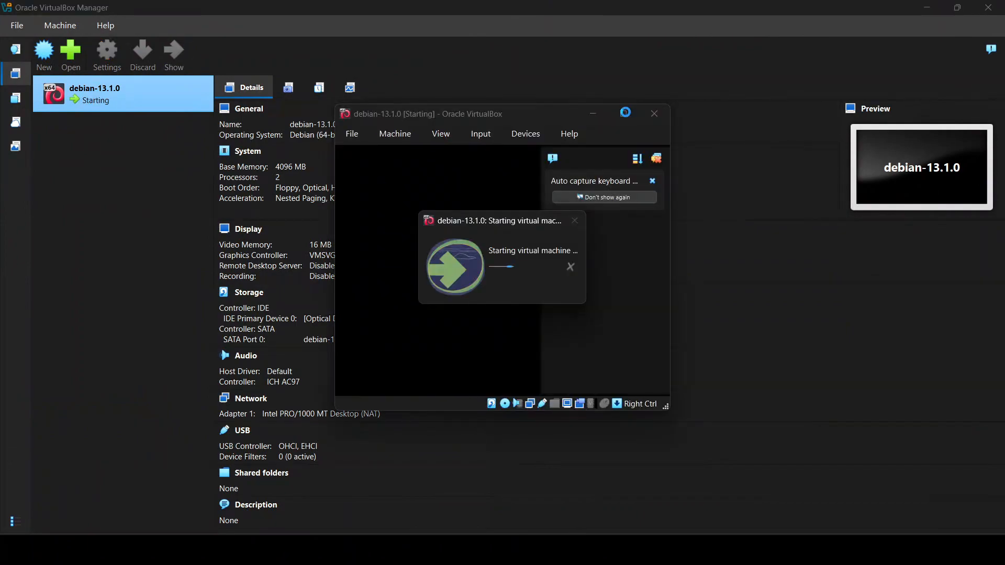
pyautogui.click(625, 112)
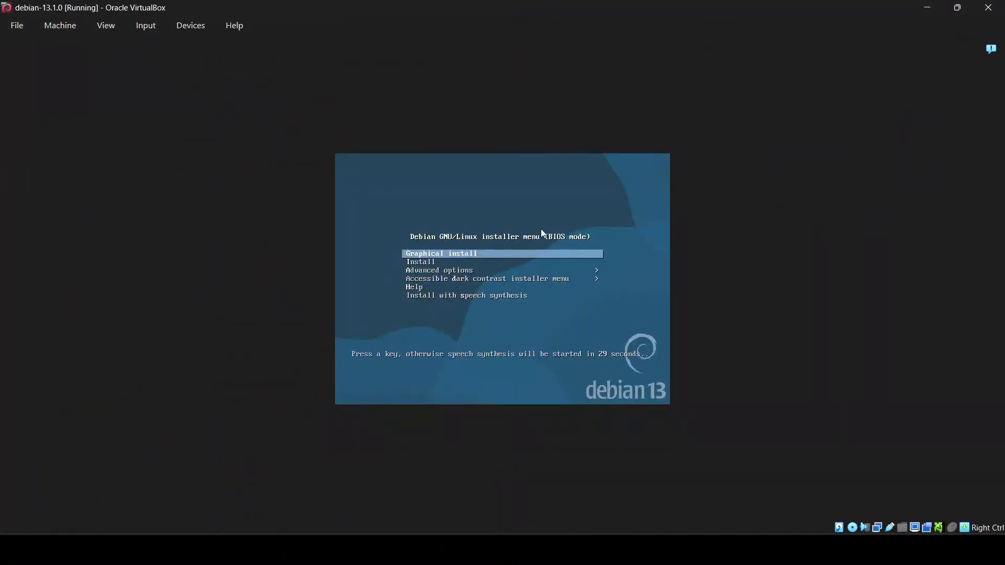
pyautogui.press('Return')
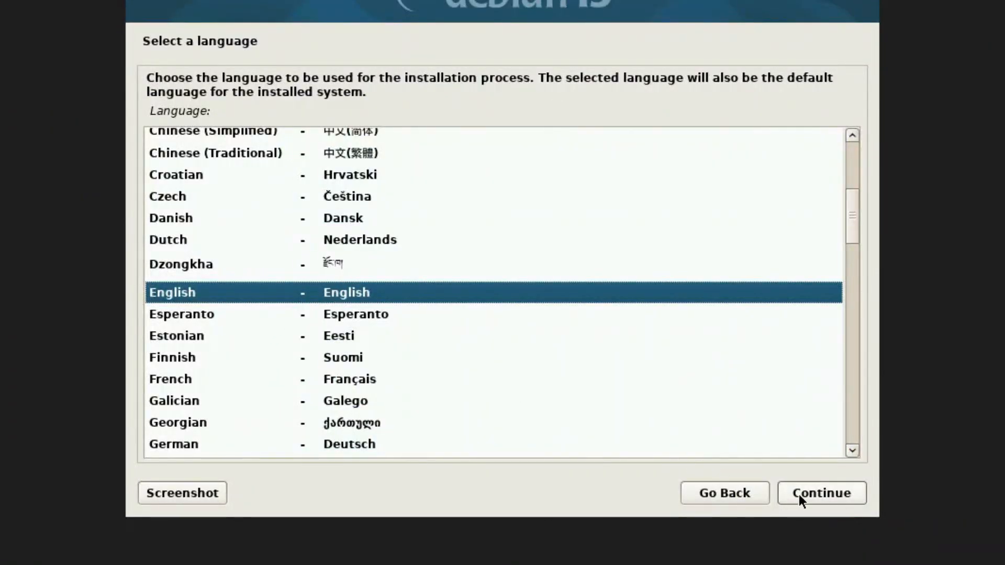
# Choose English language, India location and the American English keymap
pyautogui.click(814, 489)
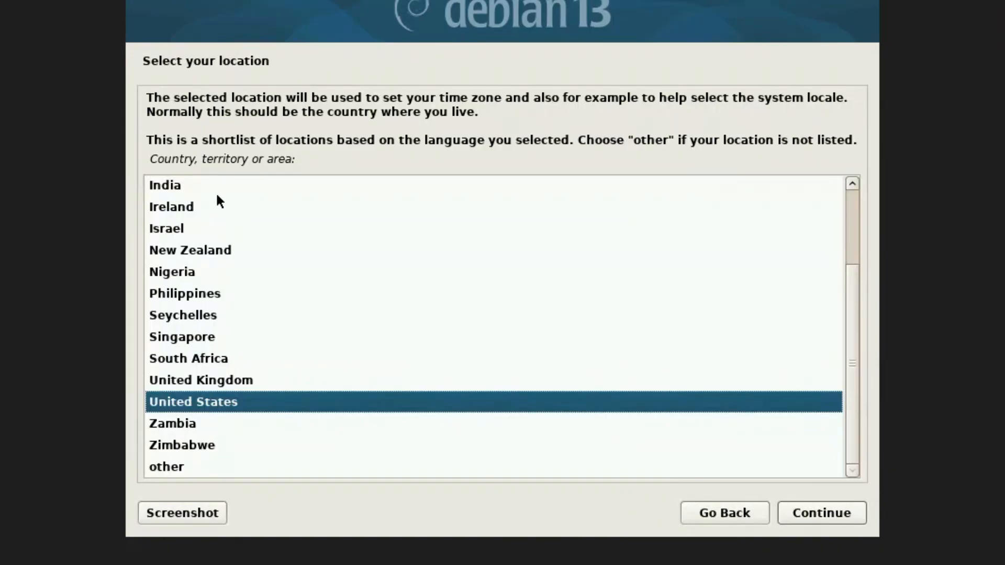
pyautogui.click(217, 187)
pyautogui.click(815, 513)
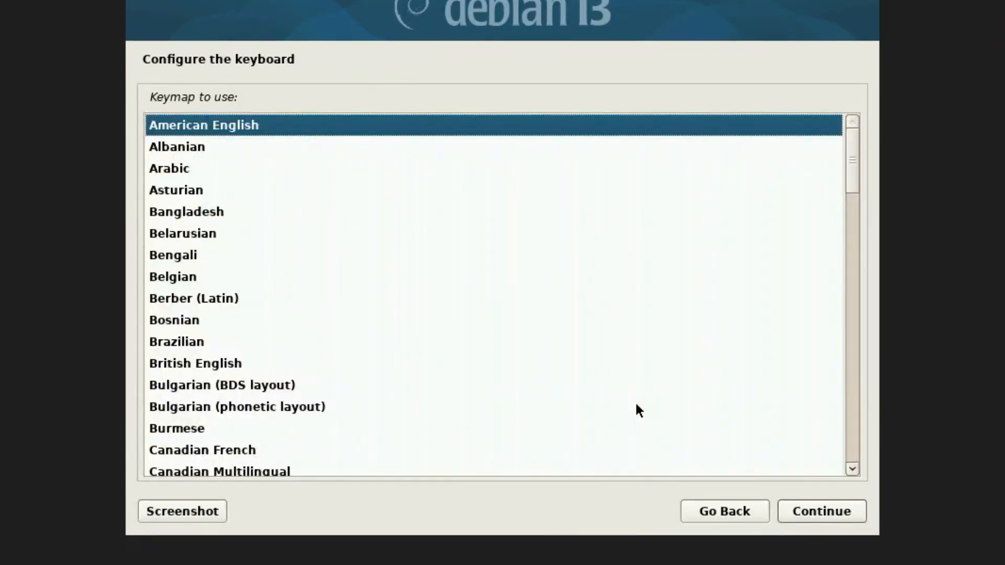
pyautogui.click(833, 505)
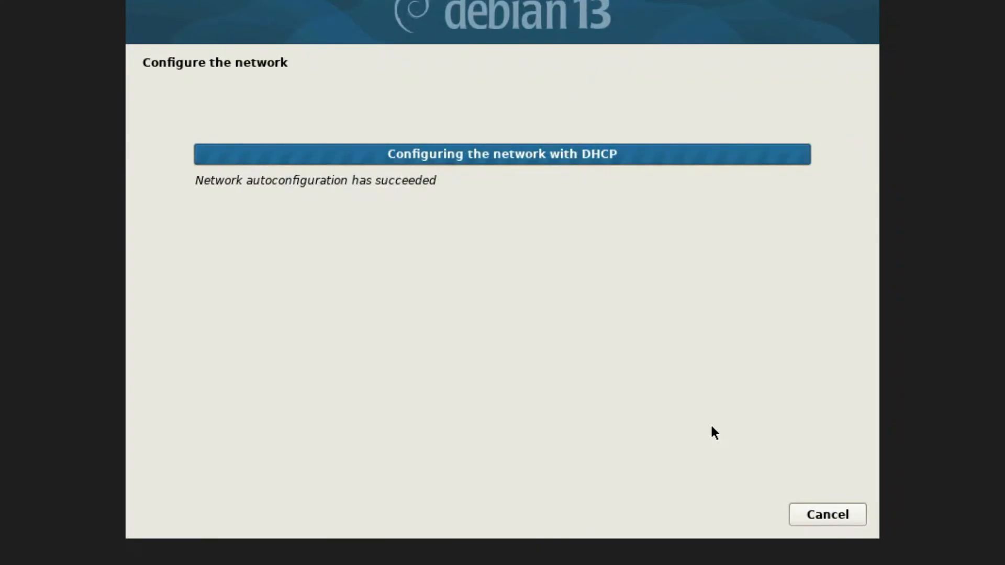
# Set the hostname to everest and leave the domain name empty
pyautogui.write('evereset')
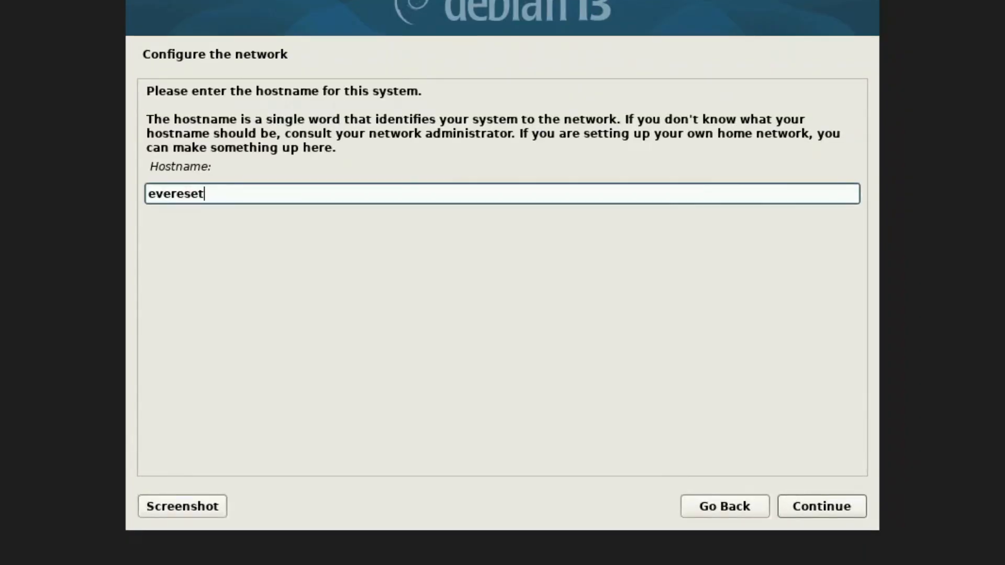
pyautogui.press('BackSpace')
pyautogui.press('BackSpace')
pyautogui.write('t')
pyautogui.click(815, 507)
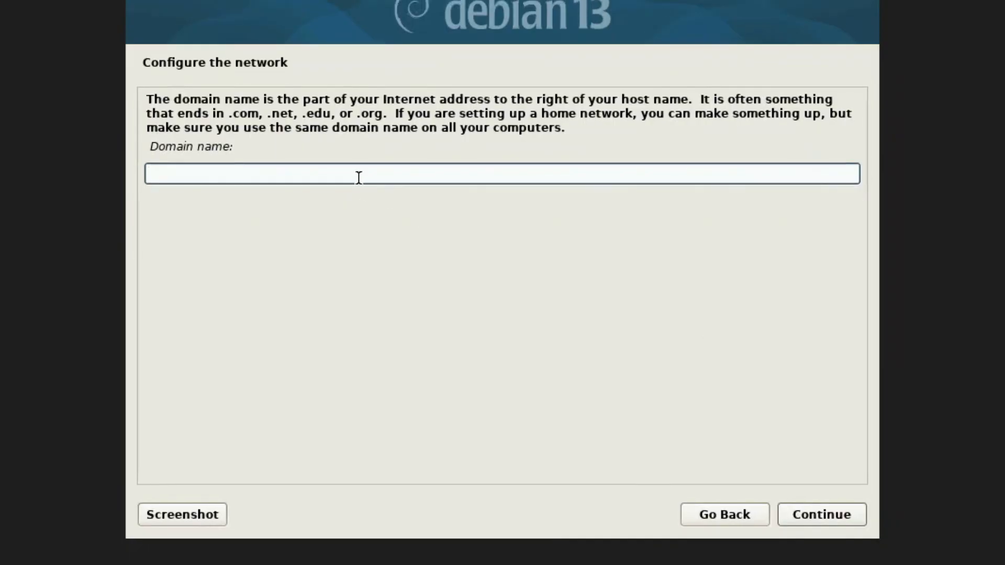
pyautogui.click(807, 506)
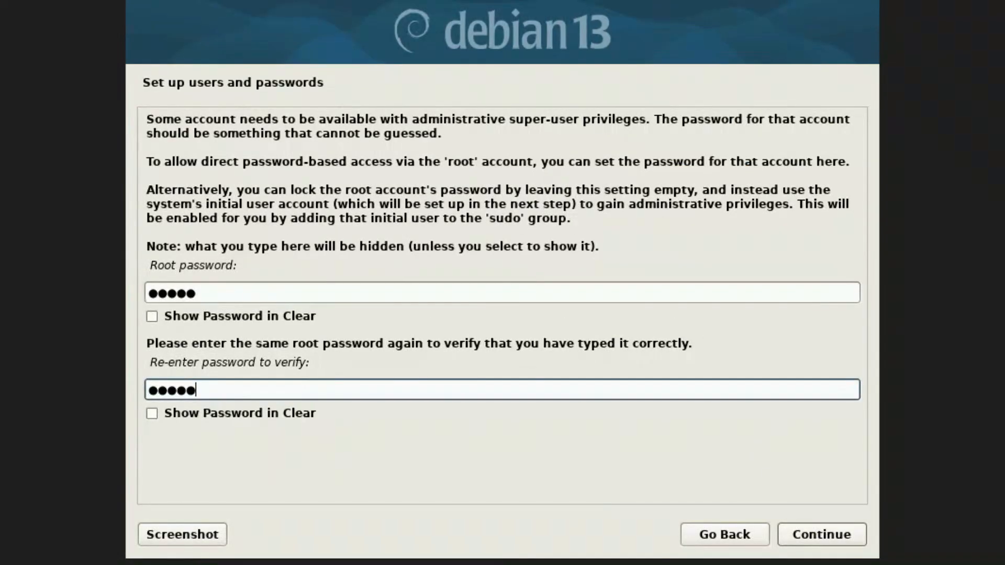
# Confirm the root password and create the new user account with its password
pyautogui.click(819, 533)
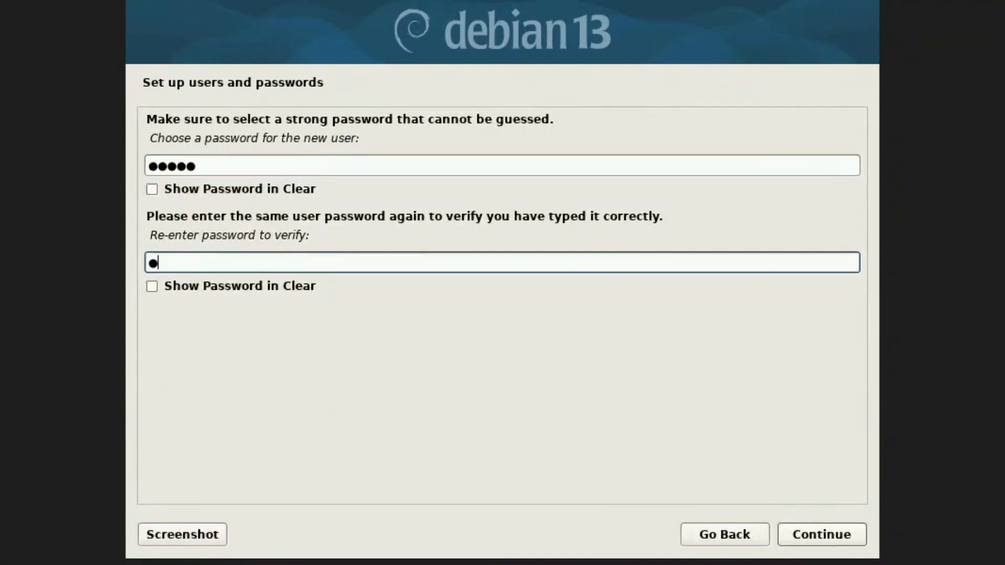
pyautogui.write('xxxx')
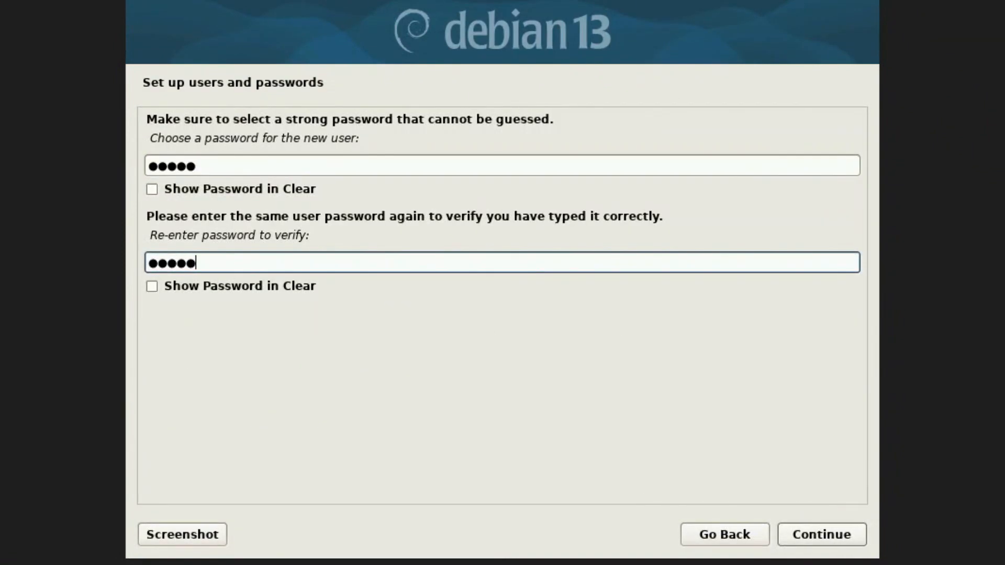
pyautogui.click(842, 542)
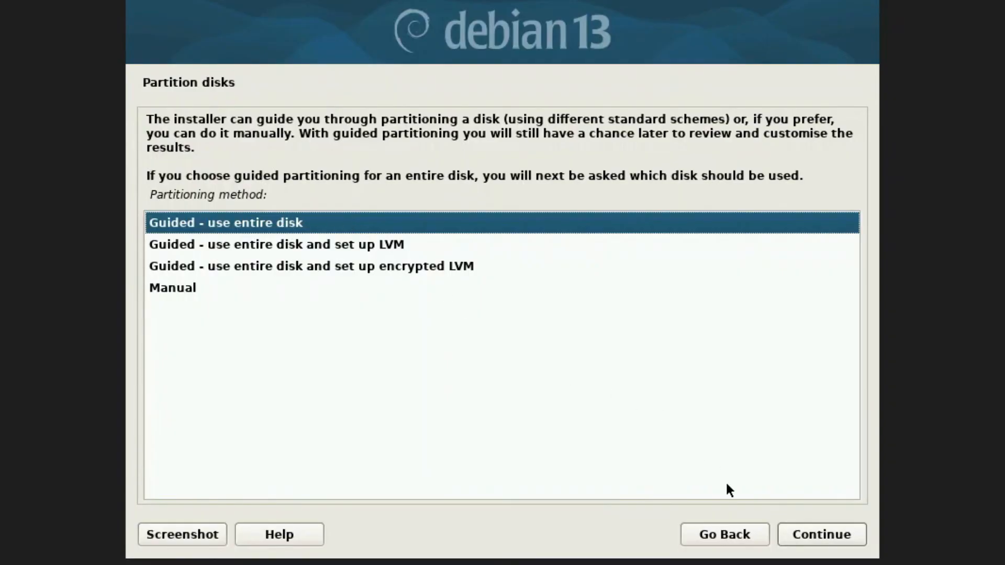
# Guided-partition the whole VBOX disk with all files in one partition and write the changes
pyautogui.click(828, 532)
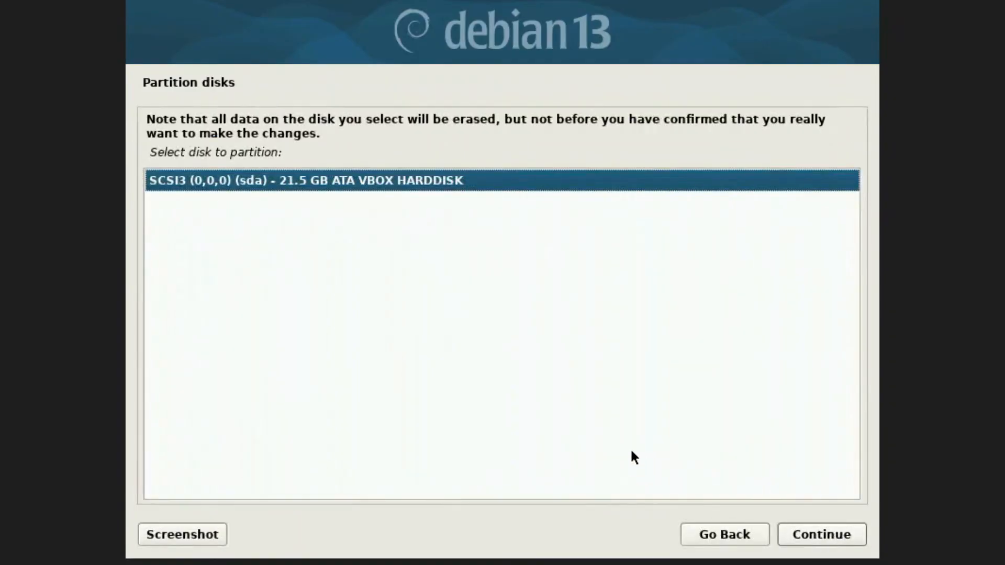
pyautogui.click(816, 534)
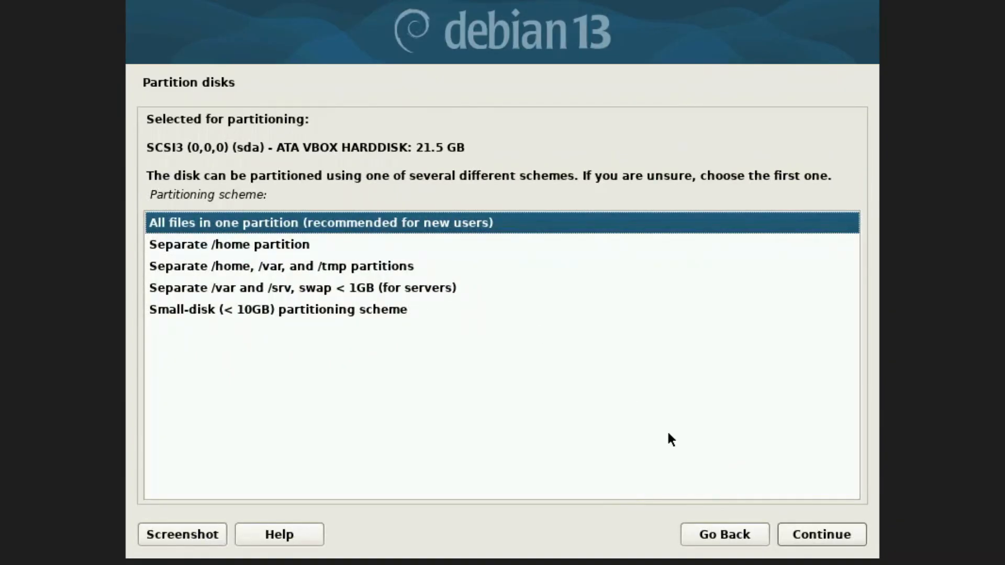
pyautogui.click(836, 539)
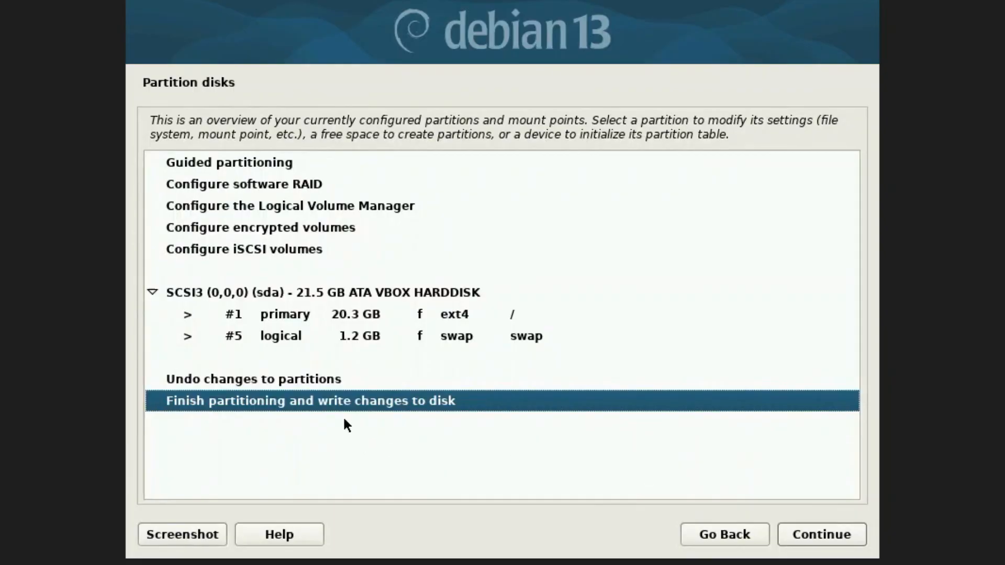
pyautogui.click(819, 534)
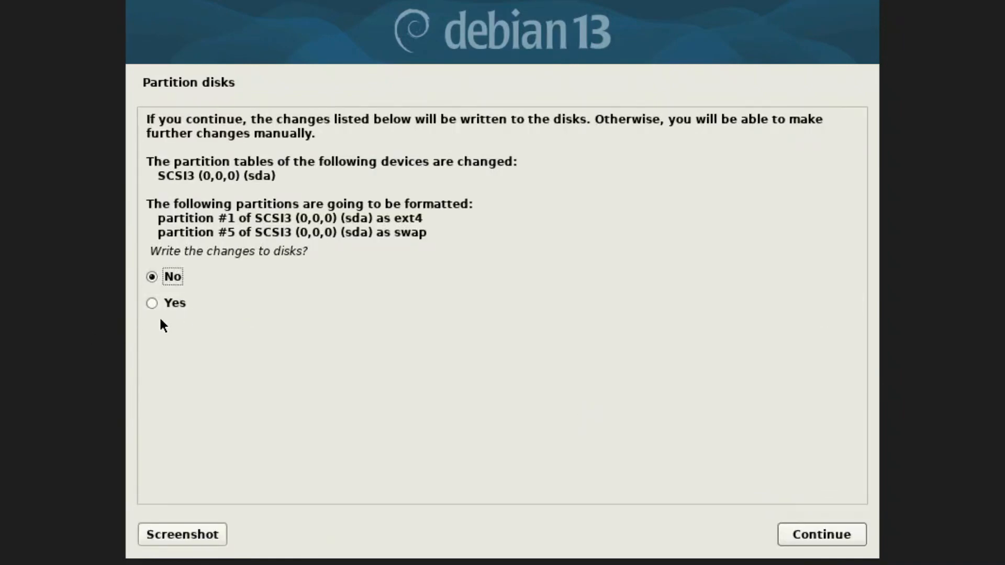
pyautogui.click(153, 303)
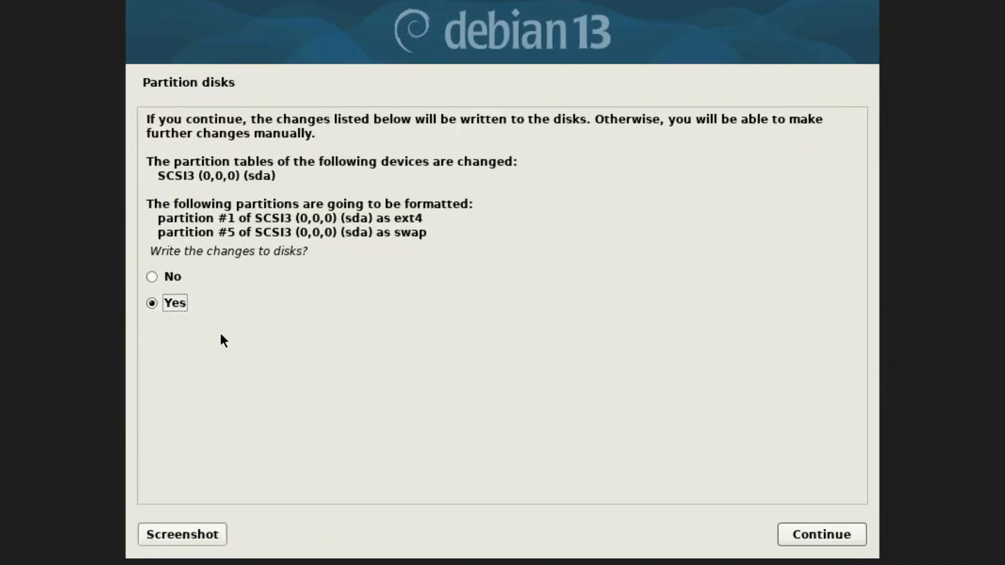
pyautogui.click(798, 534)
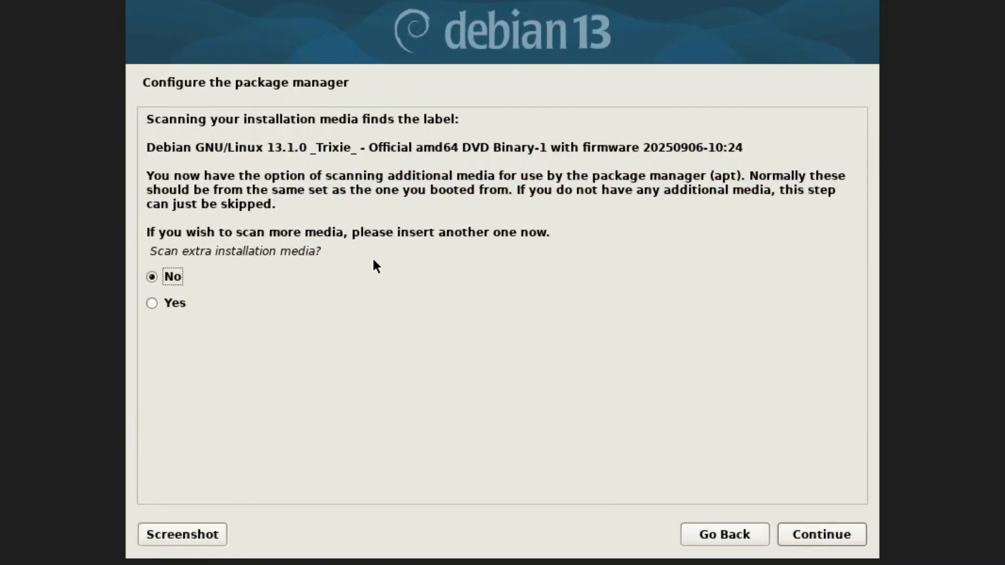
# Decline extra media scanning, a network mirror and the popularity-contest survey
pyautogui.click(827, 535)
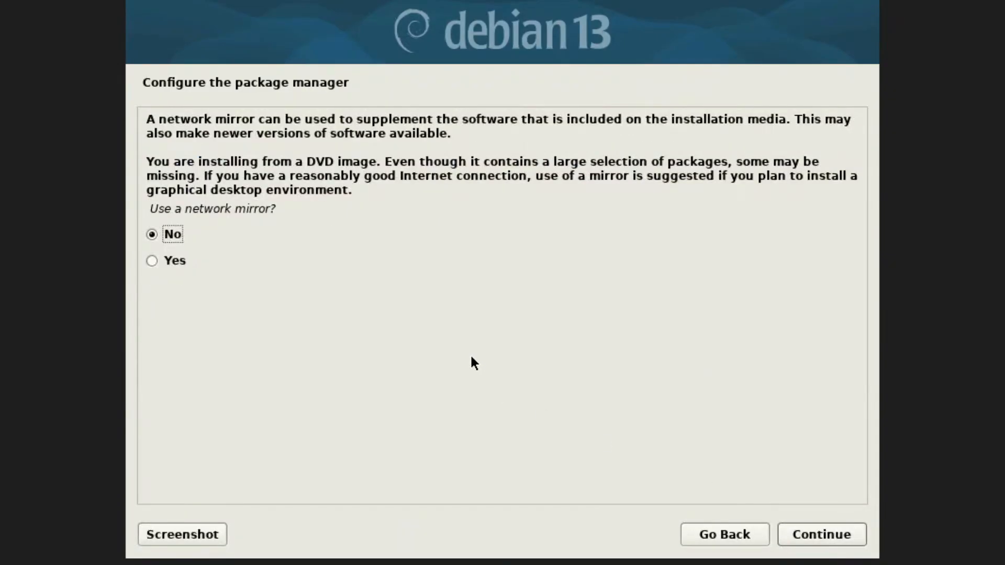
pyautogui.click(800, 528)
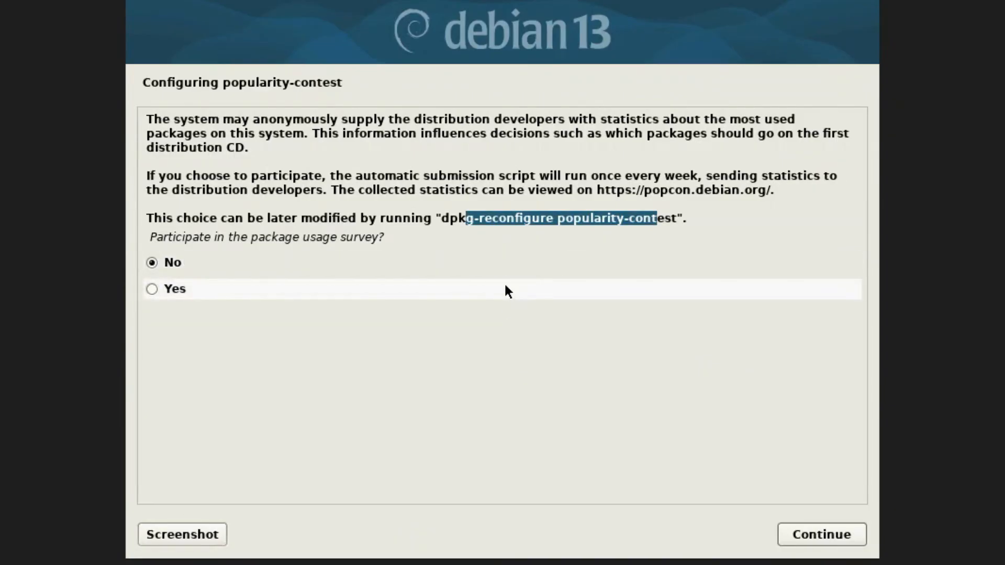
pyautogui.click(801, 526)
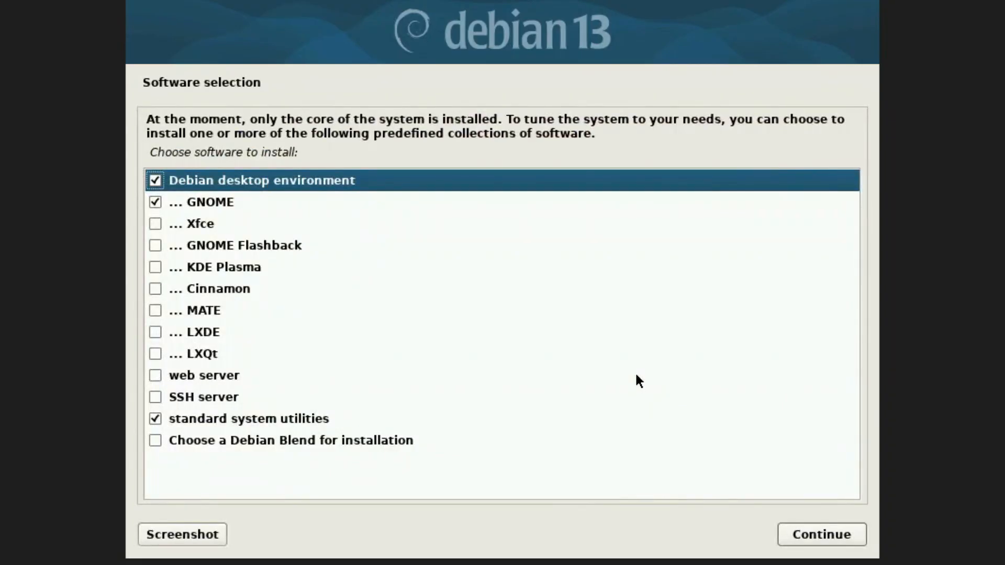
# Select Xfce, deselect GNOME, and begin installing the chosen software
pyautogui.click(155, 225)
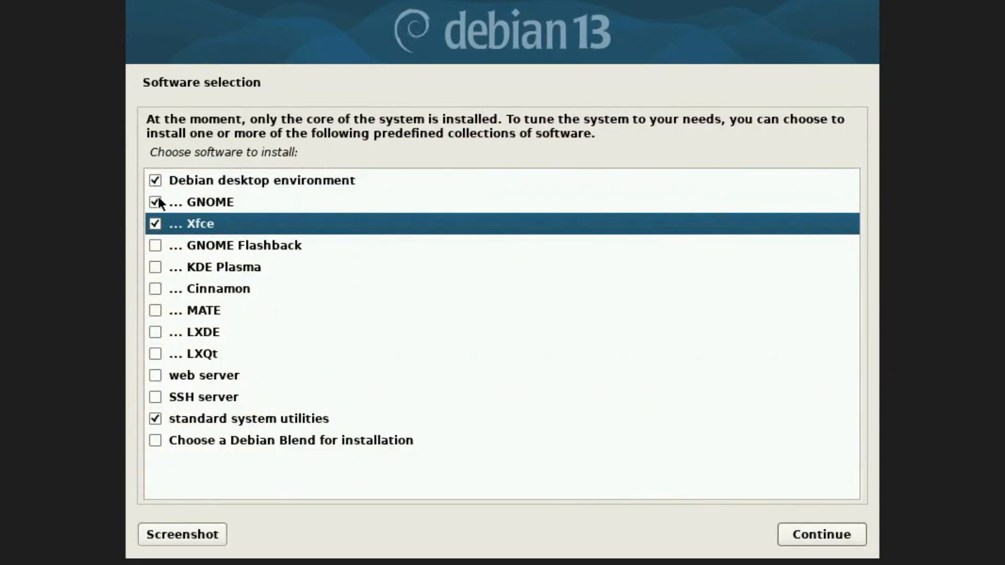
pyautogui.click(155, 201)
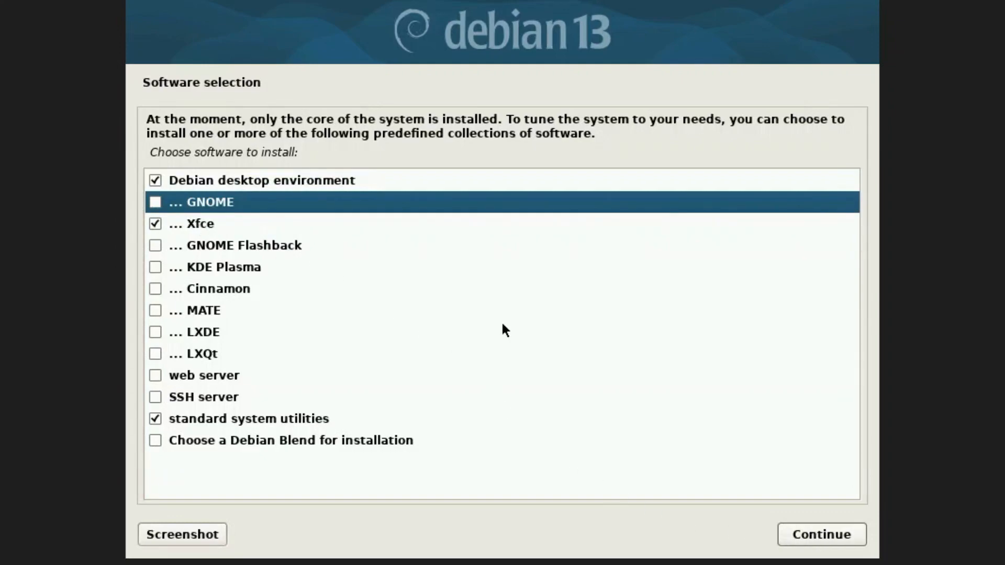
pyautogui.click(301, 225)
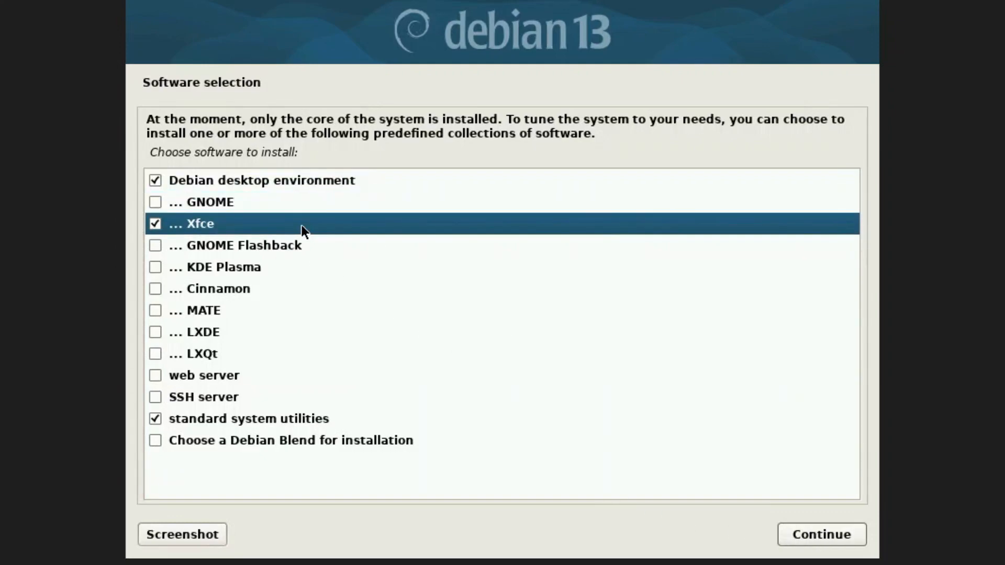
pyautogui.click(822, 535)
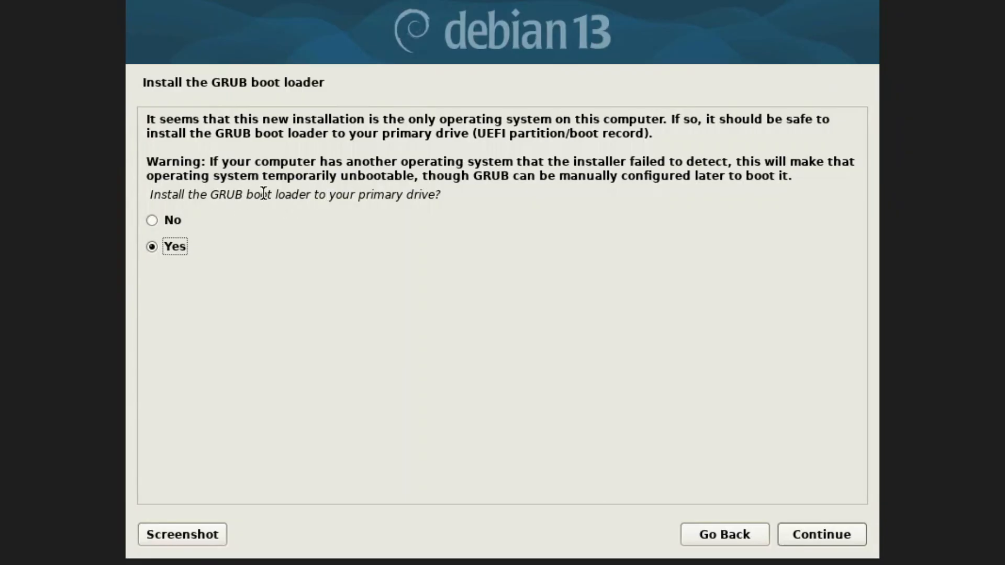
# Confirm installing GRUB and choose /dev/sda as the boot loader disk
pyautogui.click(824, 532)
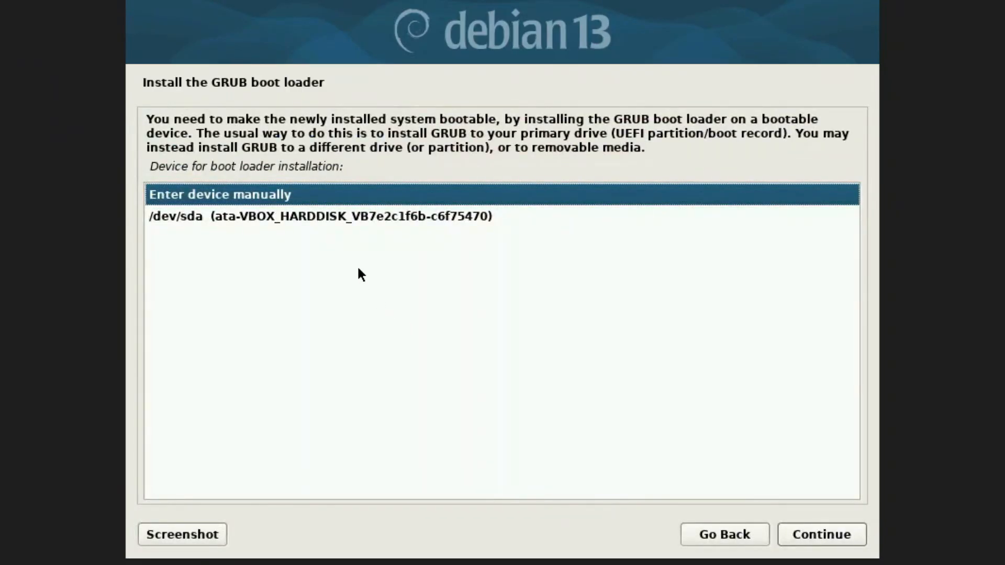
pyautogui.click(349, 229)
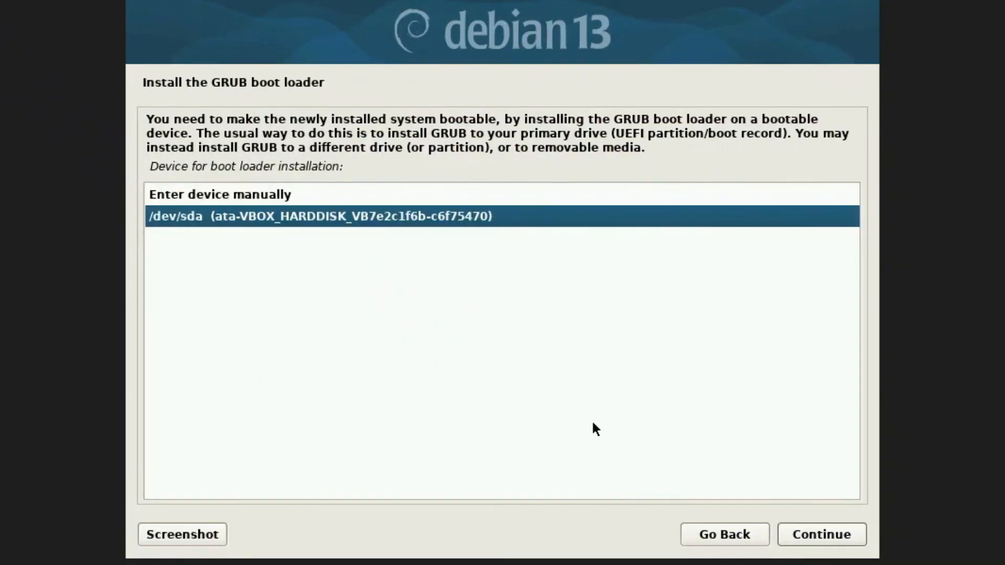
pyautogui.click(820, 535)
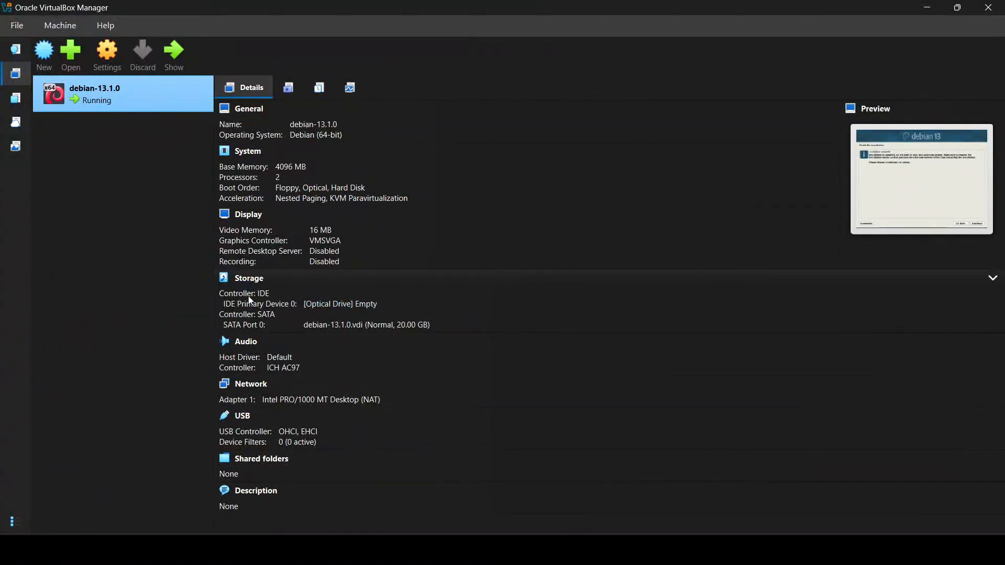
# Check that the debian-13.1.0 optical drive shows Empty, then restore the running VM window
pyautogui.click(324, 305)
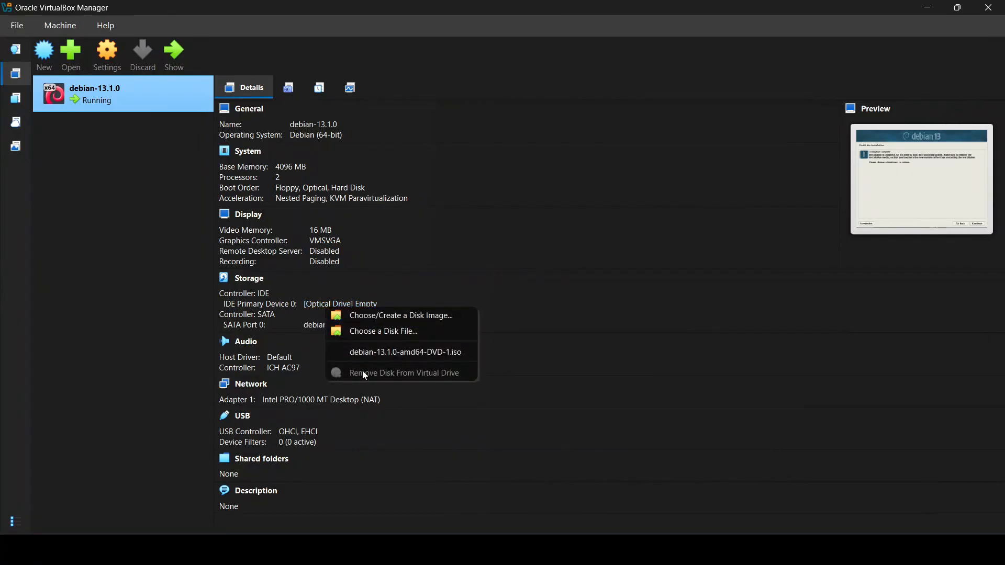
pyautogui.moveTo(429, 550)
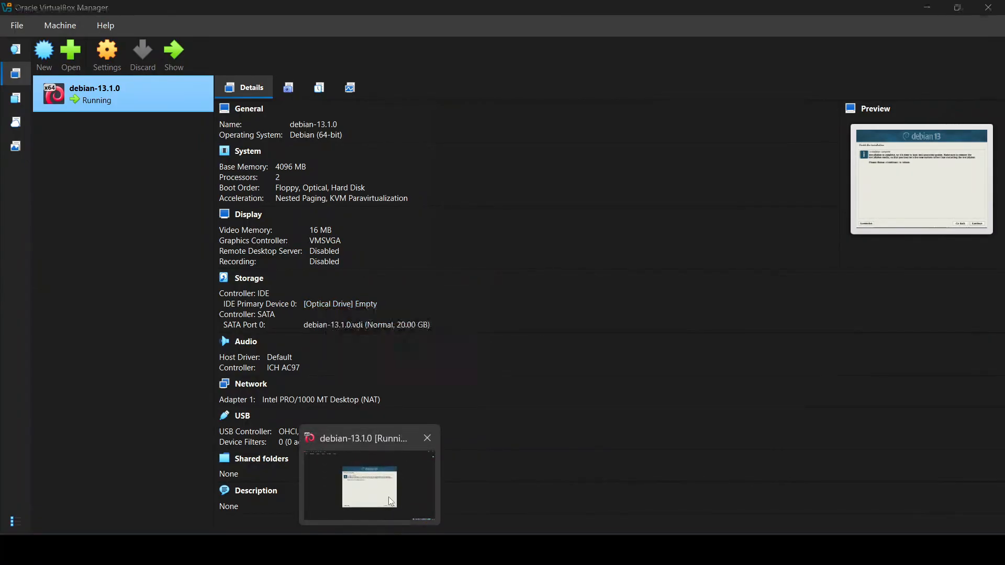
pyautogui.click(389, 497)
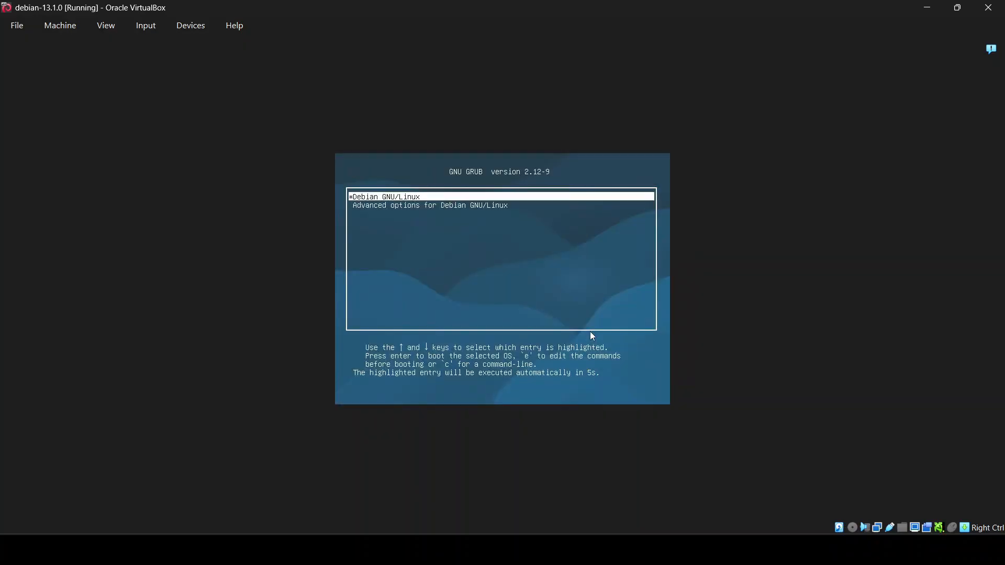
# Boot Debian GNU/Linux from the GRUB menu and log in to Xfce with the user's password
pyautogui.press('Return')
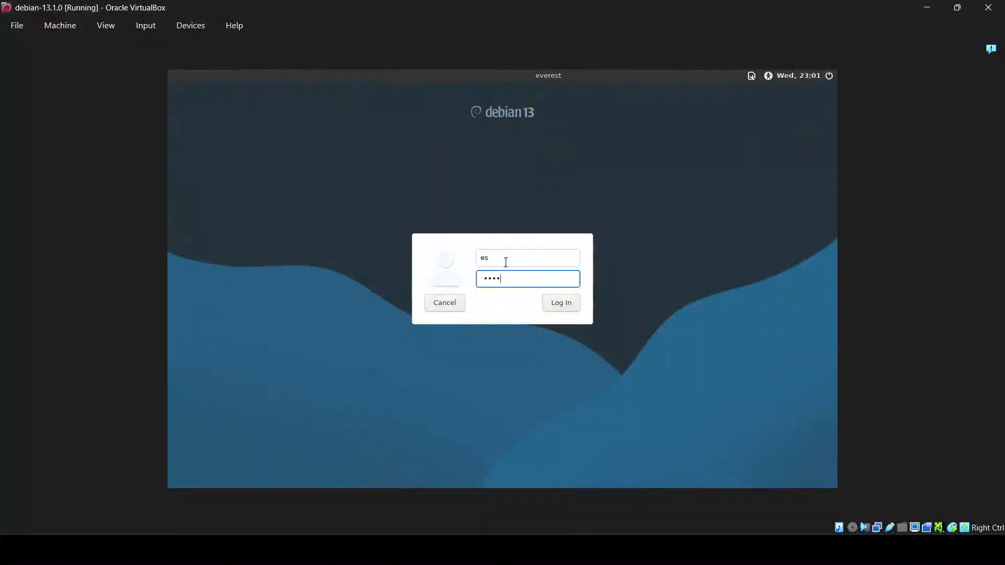
pyautogui.write('•')
pyautogui.click(565, 300)
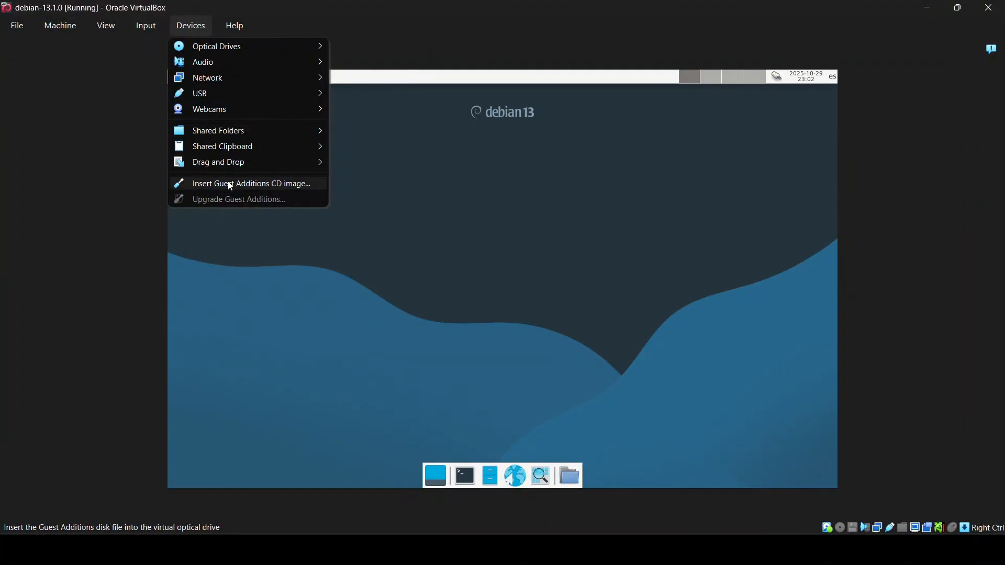
# Insert the Guest Additions CD and run its autorun.sh from /media/cdrom0/ with root authentication
pyautogui.click(230, 184)
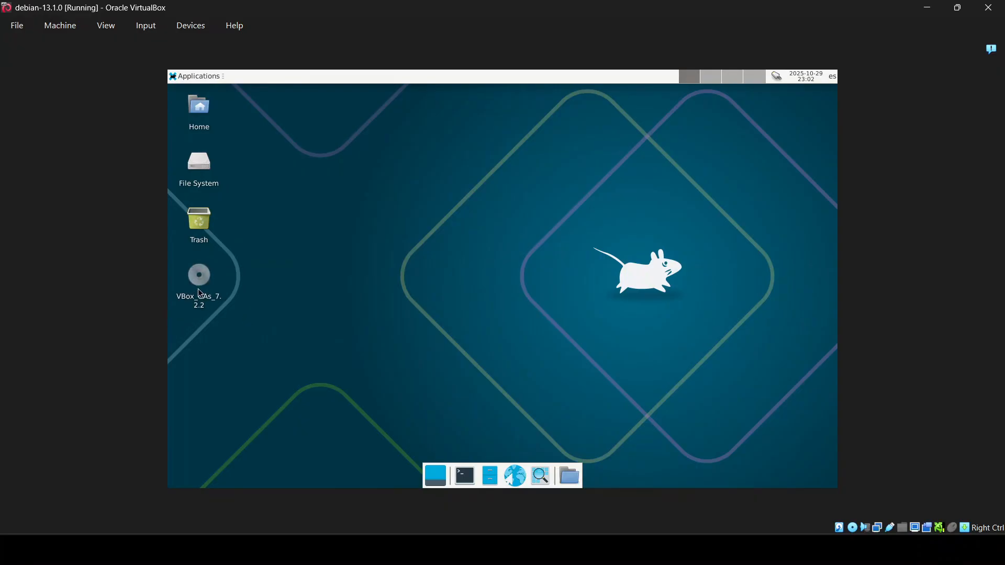
pyautogui.click(465, 476)
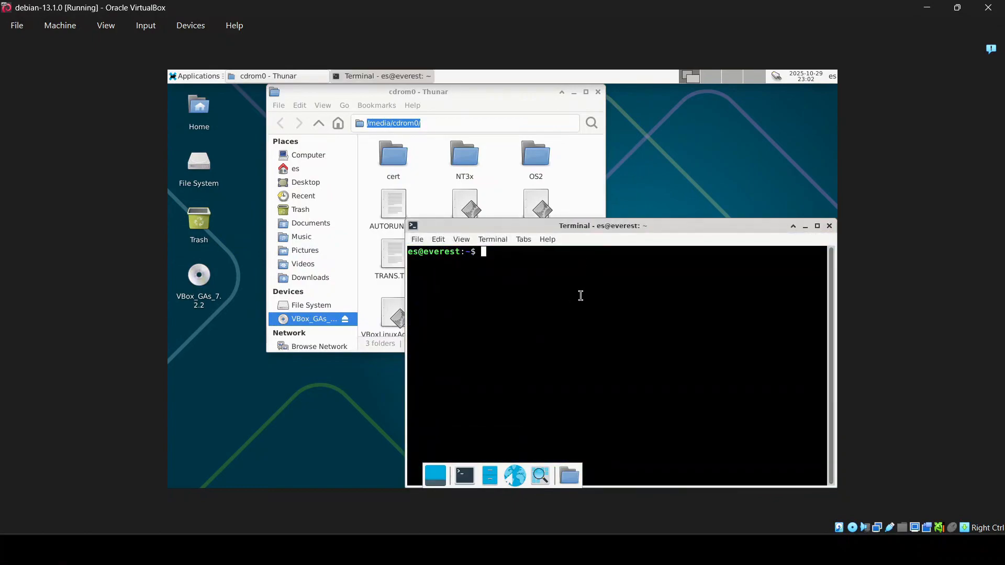
pyautogui.write('cd')
pyautogui.middleClick(564, 344)
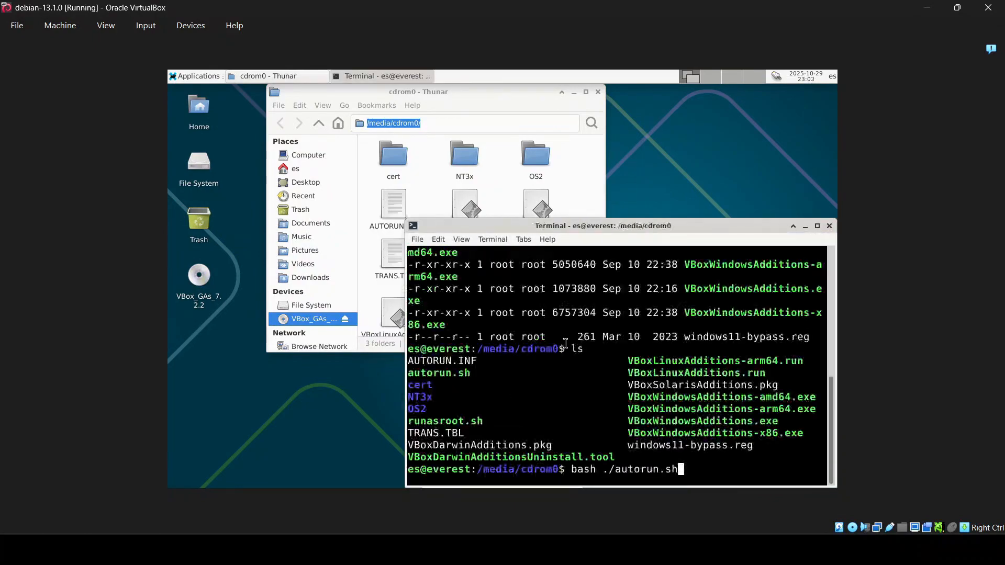
pyautogui.press('Return')
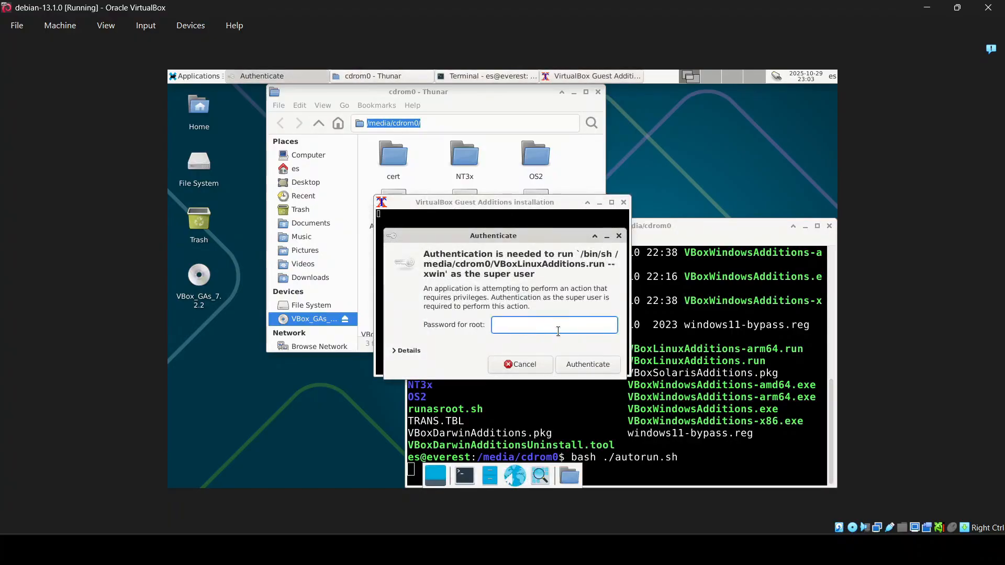
pyautogui.write('•••••')
pyautogui.click(579, 364)
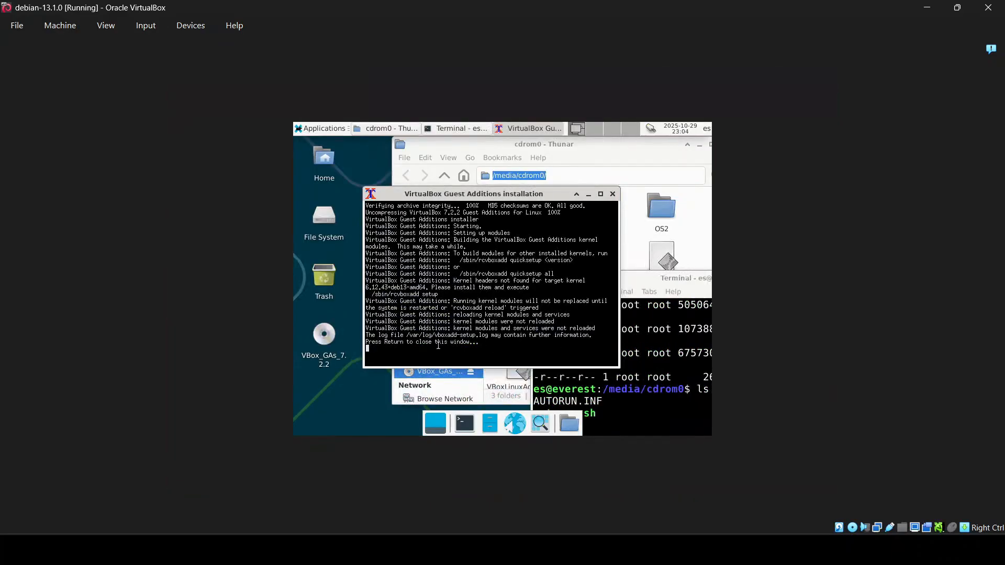
# Close the finished Guest Additions installer window and switch the VM to full-screen view
pyautogui.moveTo(367, 341); pyautogui.dragTo(457, 338)
pyautogui.click(466, 350)
pyautogui.press('Return')
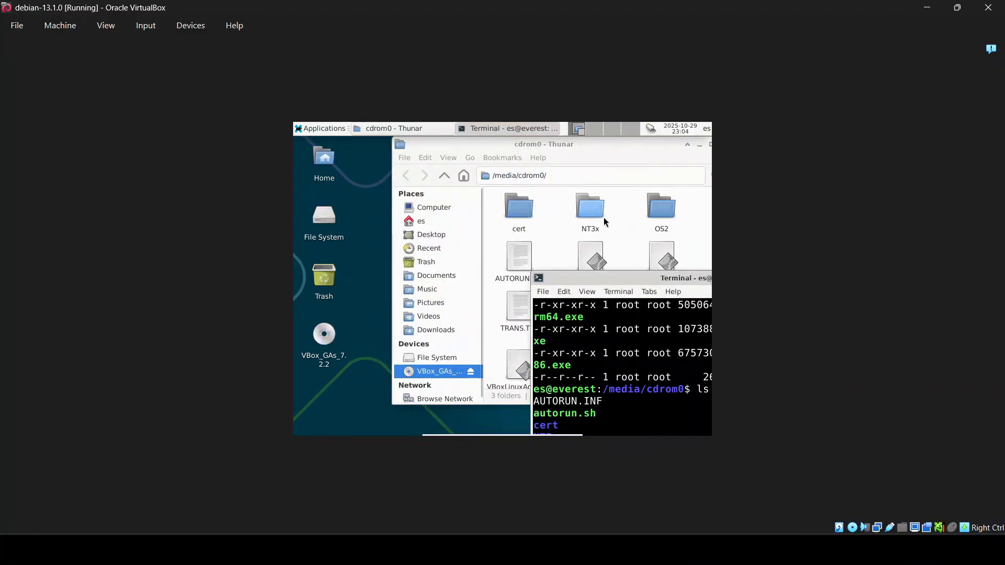
pyautogui.hotkey('ctrl', 'f')
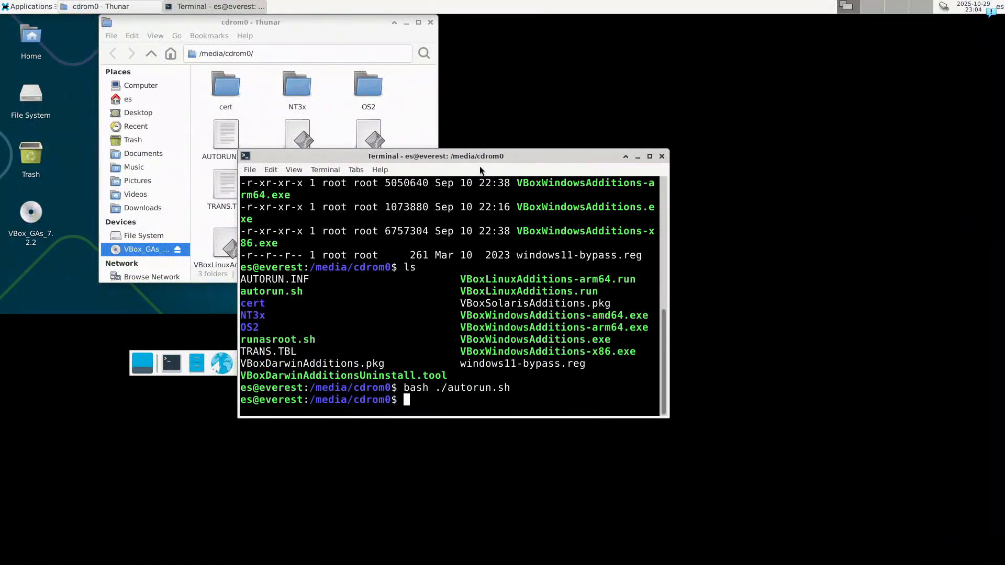
# Unmount and safely remove the VBox_GAs_7.2.2 disc, then return to the Notepad++ notes
pyautogui.rightClick(33, 201)
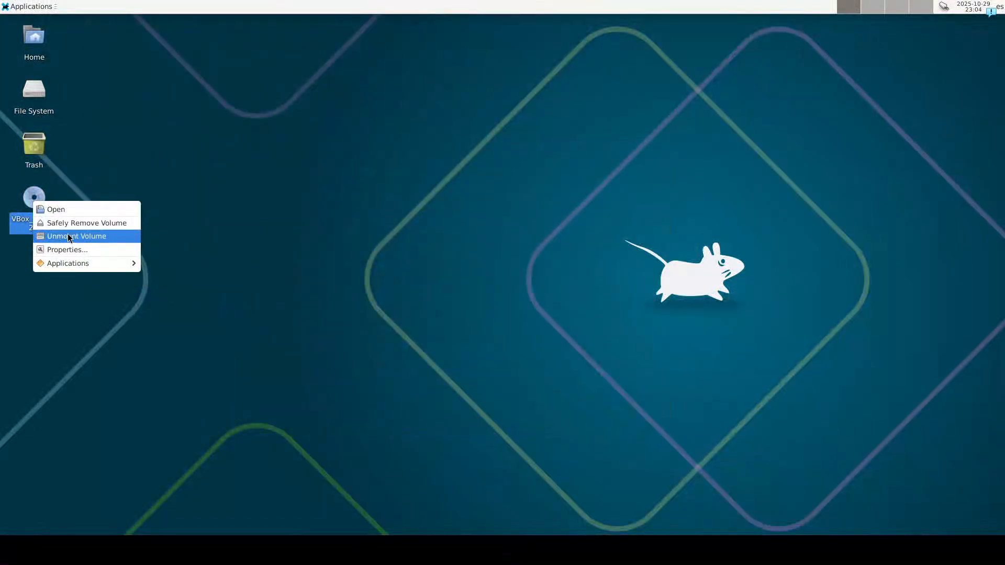
pyautogui.click(69, 237)
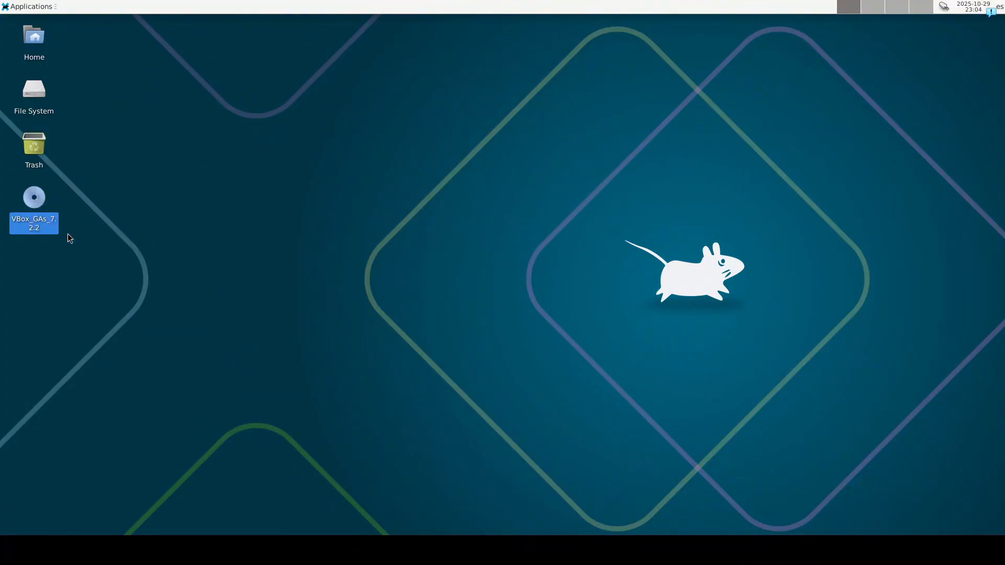
pyautogui.rightClick(37, 209)
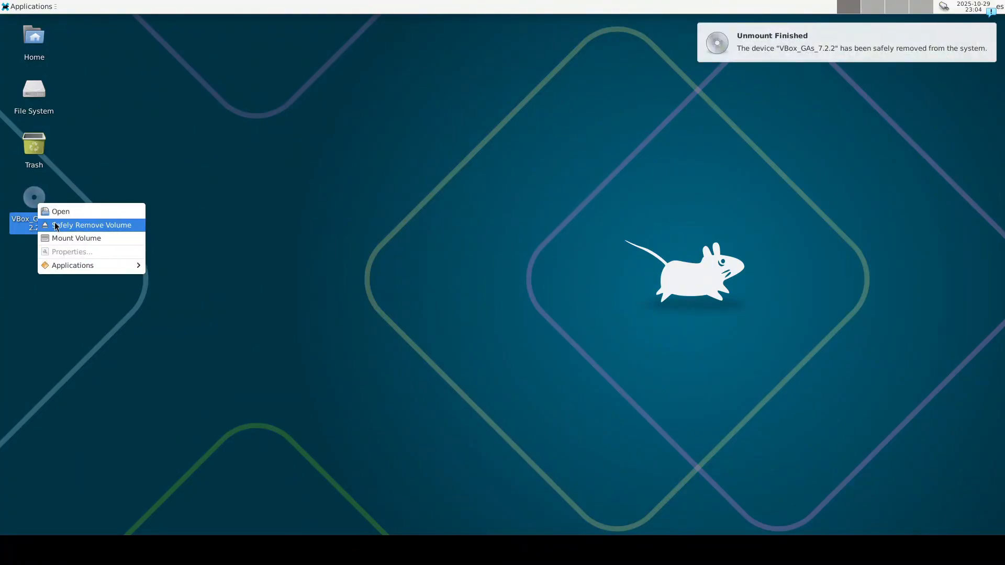
pyautogui.click(56, 226)
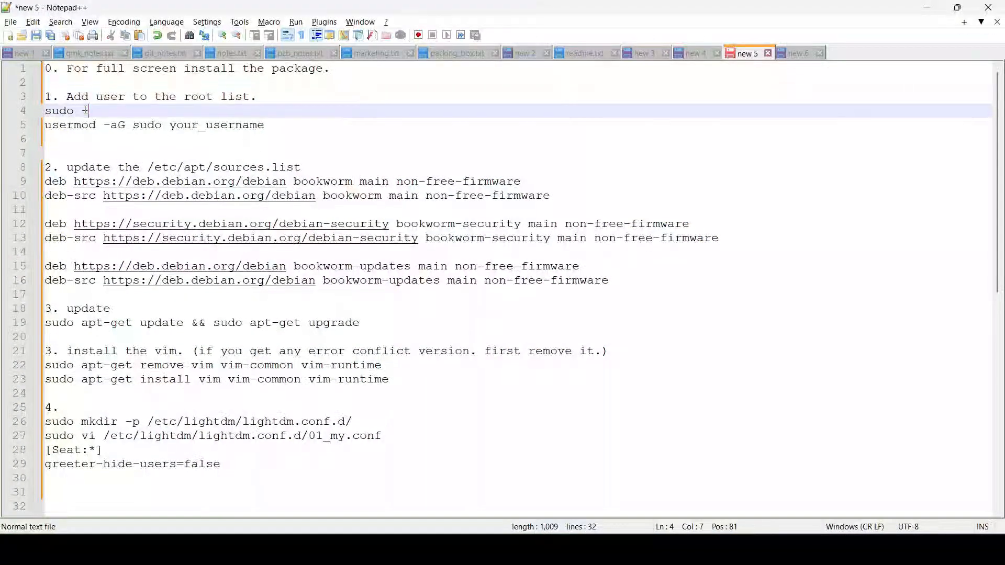
pyautogui.hotkey('shift', 'Home')
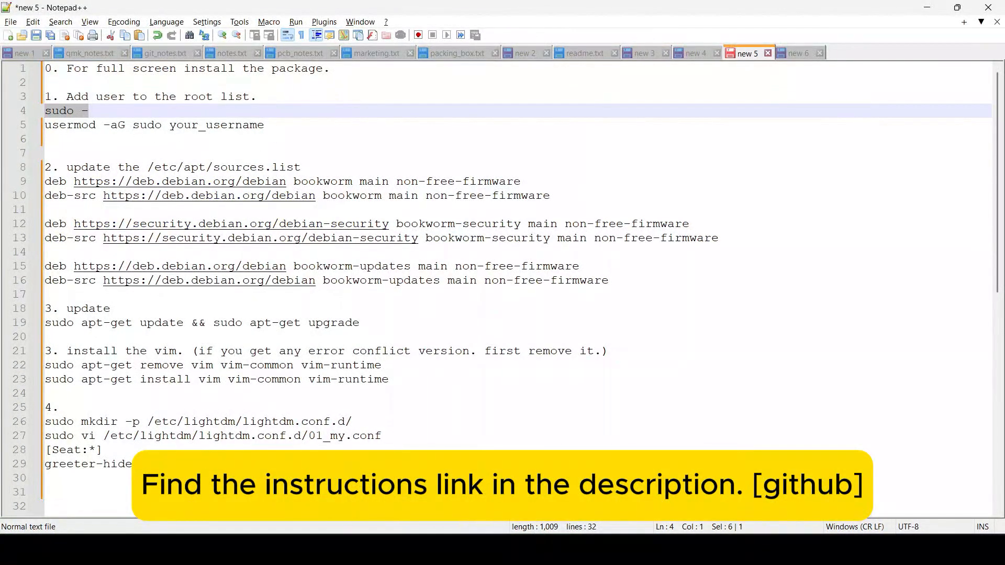
# Set the Debian VM's Shared Clipboard to Bidirectional
pyautogui.moveTo(369, 549)
pyautogui.click(370, 484)
pyautogui.click(148, 26)
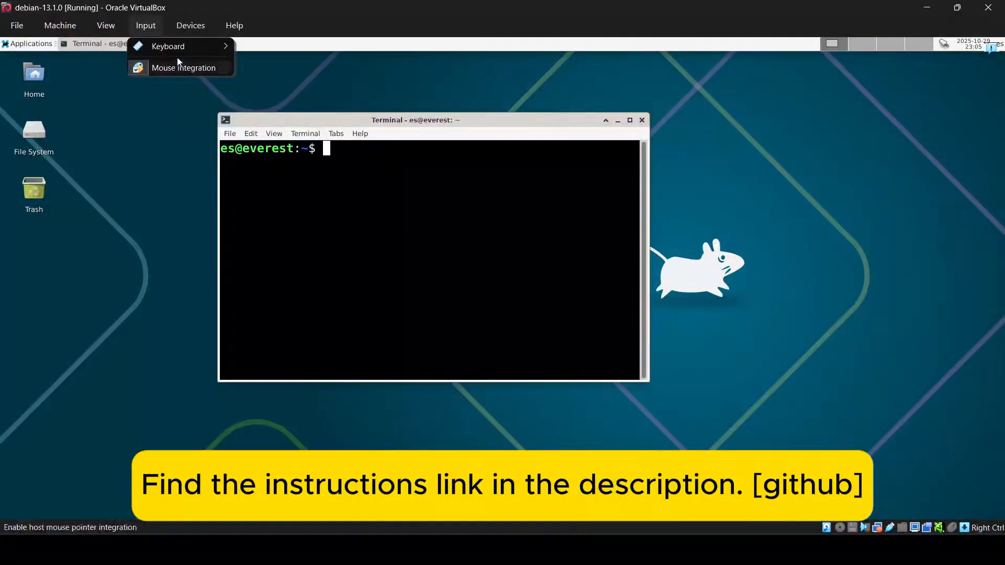
pyautogui.moveTo(190, 26)
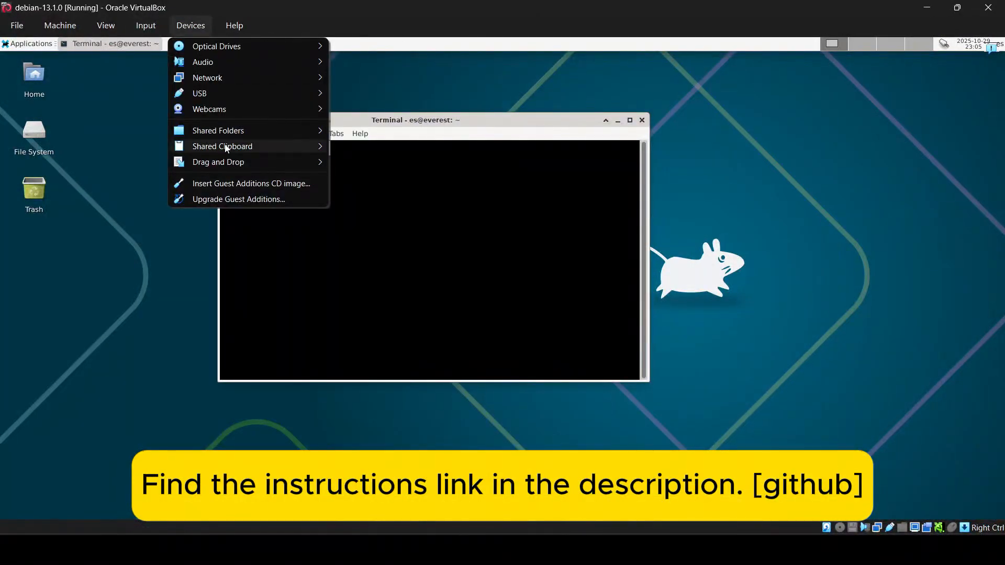
pyautogui.moveTo(226, 148)
pyautogui.click(366, 187)
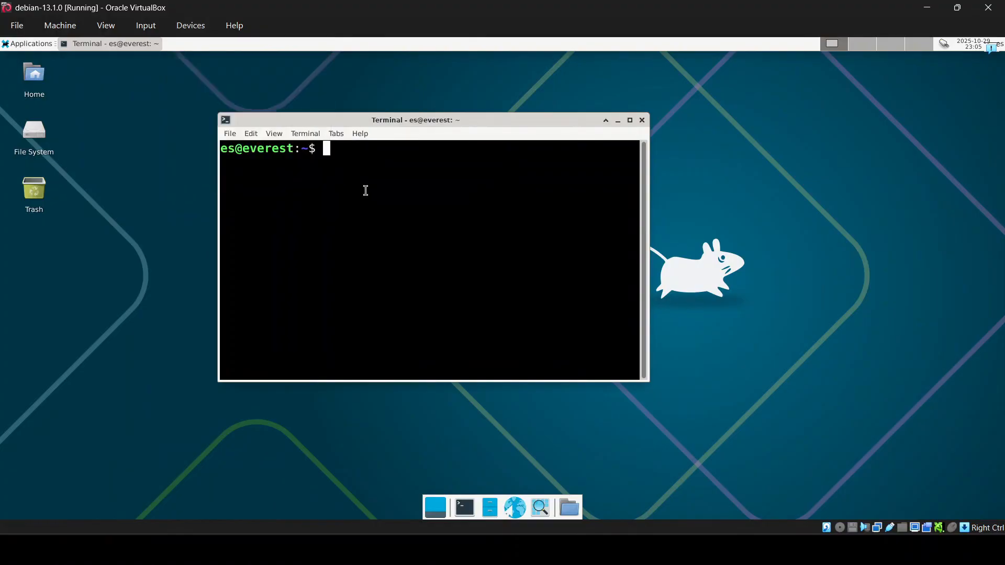
# Become root with su -, add the regular user to the sudo group with usermod -aG sudo, and exit
pyautogui.write('sudo')
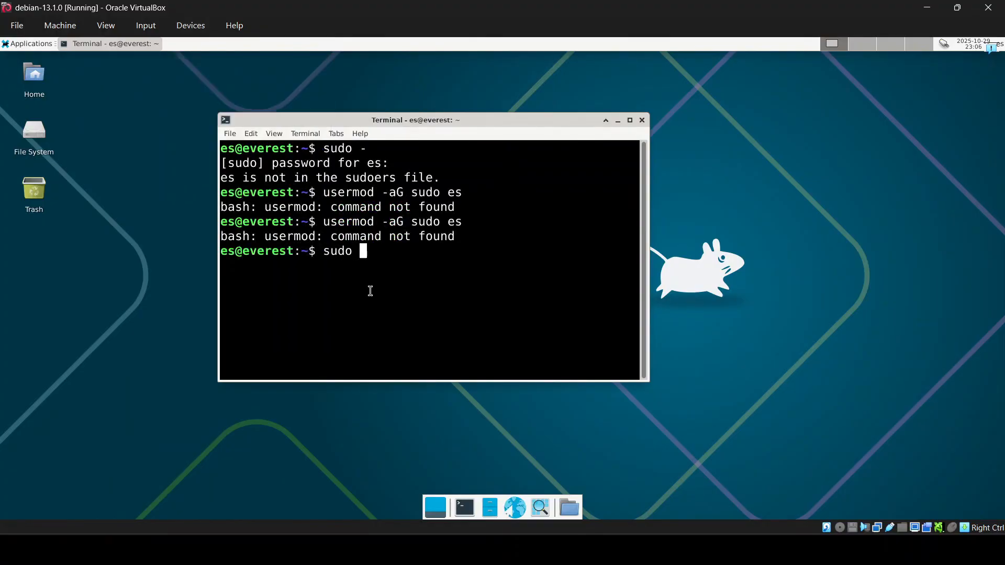
pyautogui.press('BackSpace')
pyautogui.press('BackSpace')
pyautogui.press('BackSpace')
pyautogui.write('-')
pyautogui.press('Return')
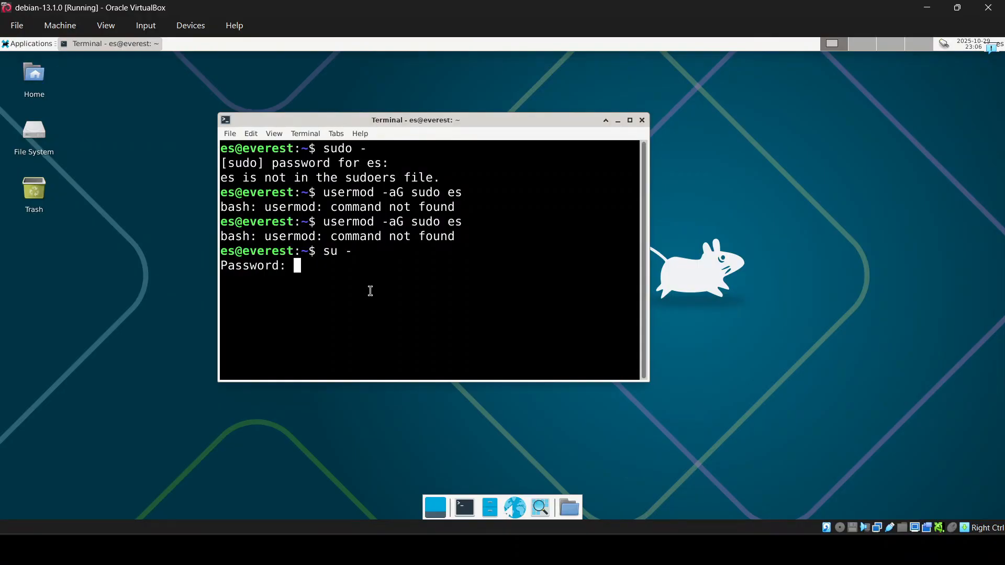
pyautogui.press('Return')
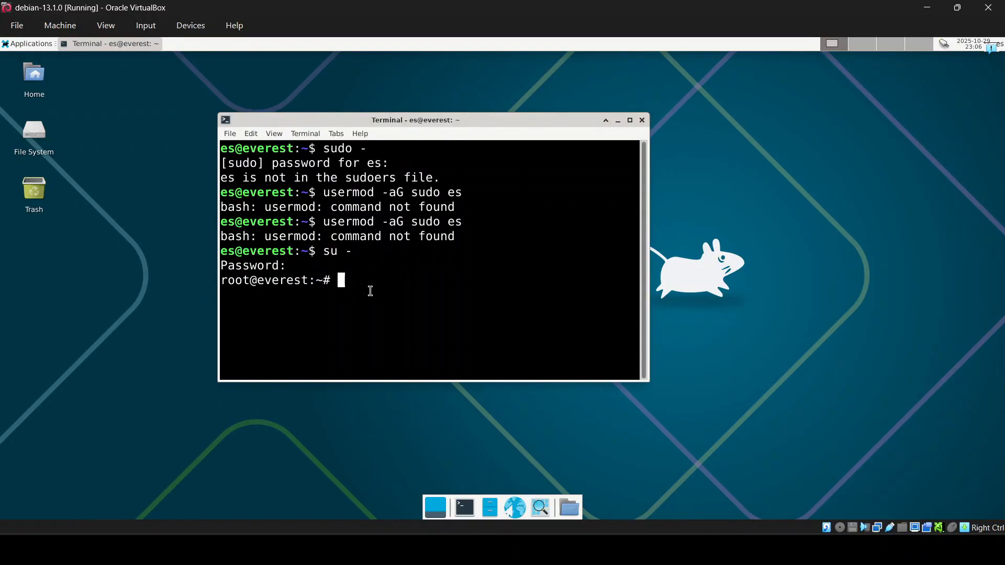
pyautogui.write('usermod -aG sudo es')
pyautogui.press('Return')
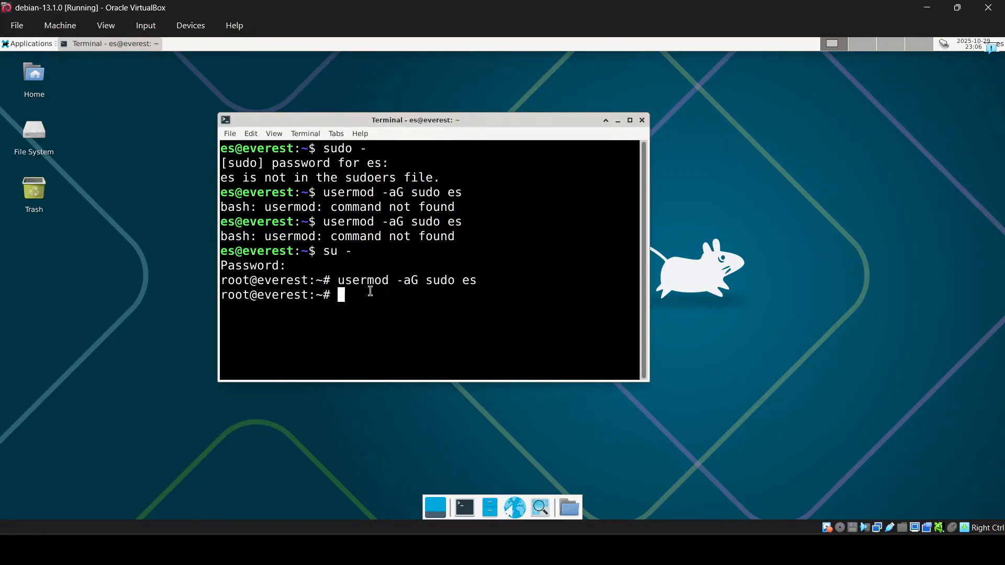
pyautogui.write('exit')
pyautogui.press('Return')
pyautogui.click(263, 549)
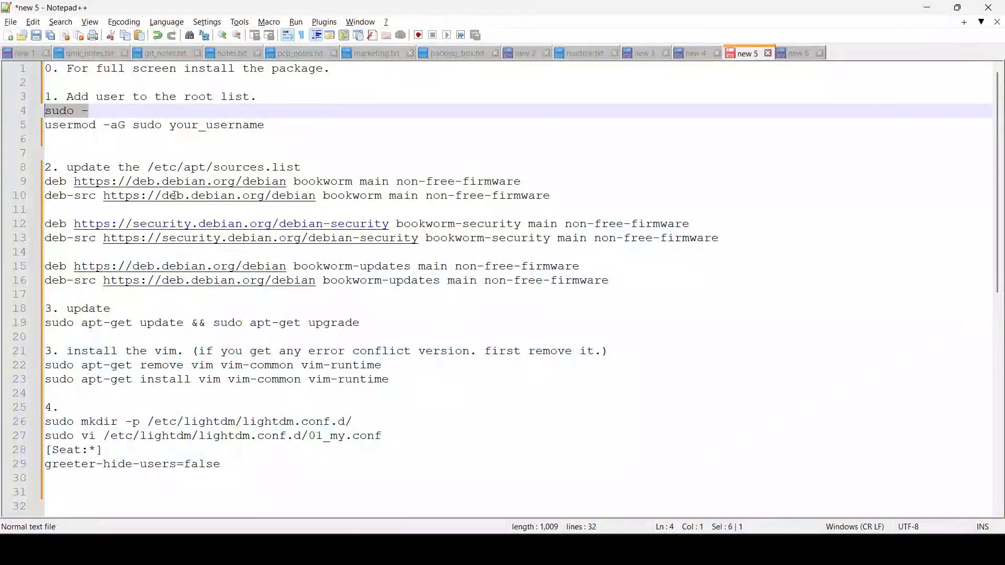
pyautogui.moveTo(78, 144); pyautogui.dragTo(2, 83)
pyautogui.click(84, 137)
pyautogui.scroll(-2, 84, 135)
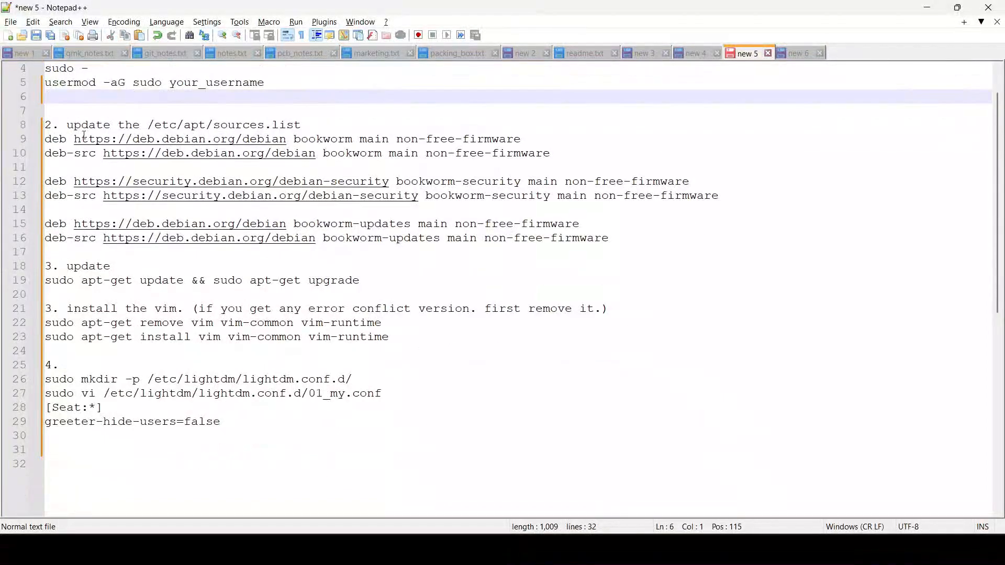
pyautogui.moveTo(303, 82); pyautogui.dragTo(20, 87)
pyautogui.click(87, 128)
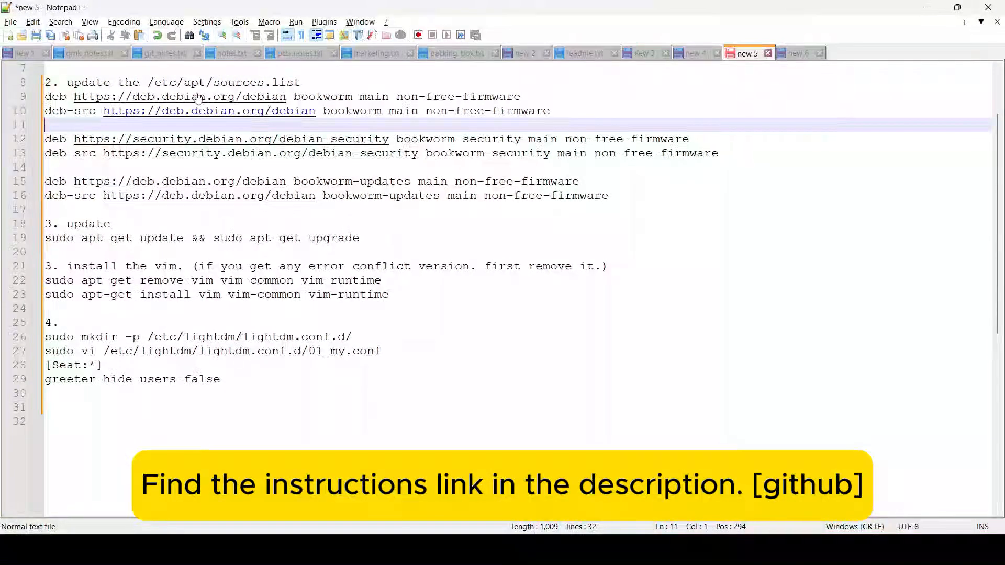
pyautogui.moveTo(147, 82); pyautogui.dragTo(326, 80)
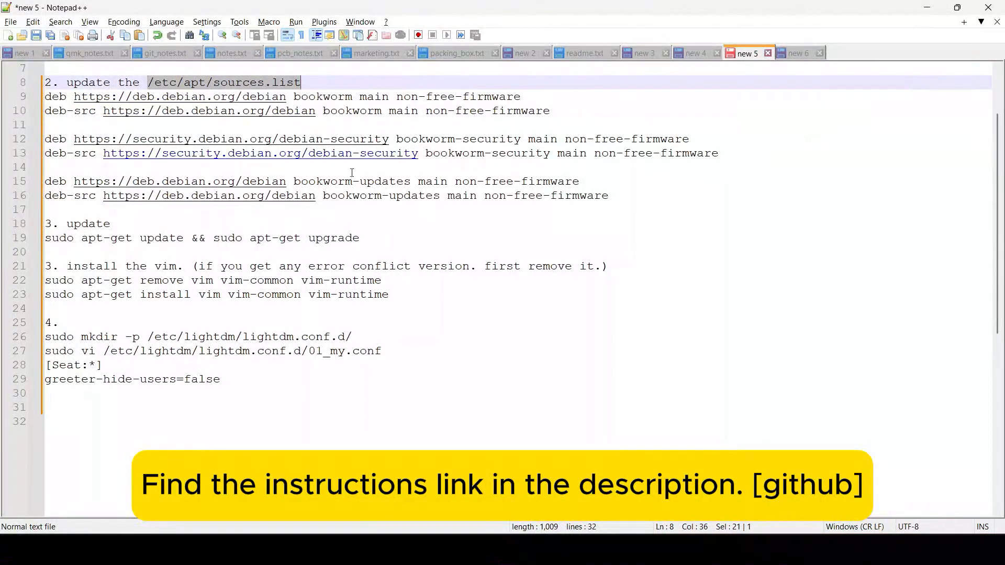
pyautogui.hotkey('alt', 'Tab')
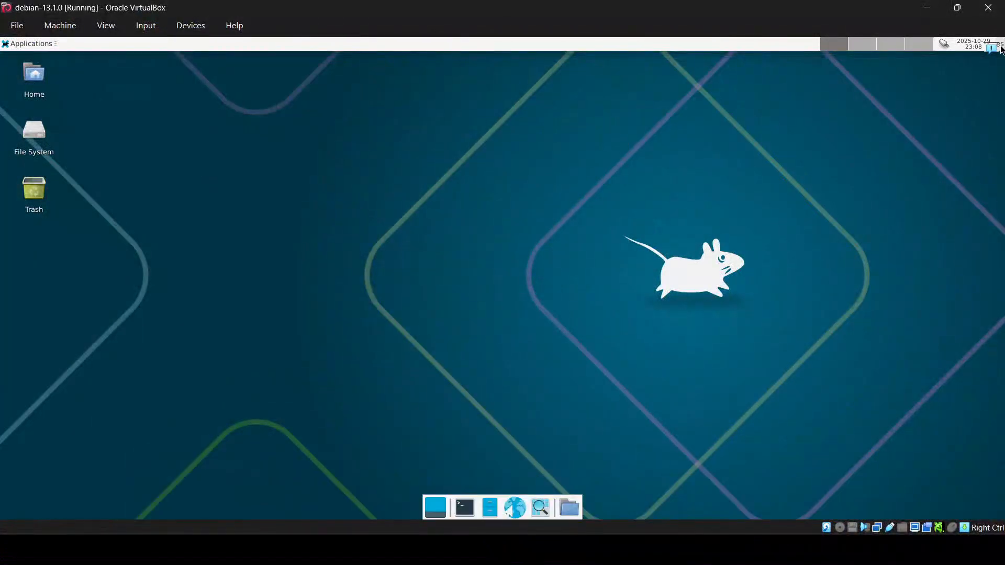
# Restart the Debian guest from the Xfce Log Out dialog
pyautogui.click(1000, 48)
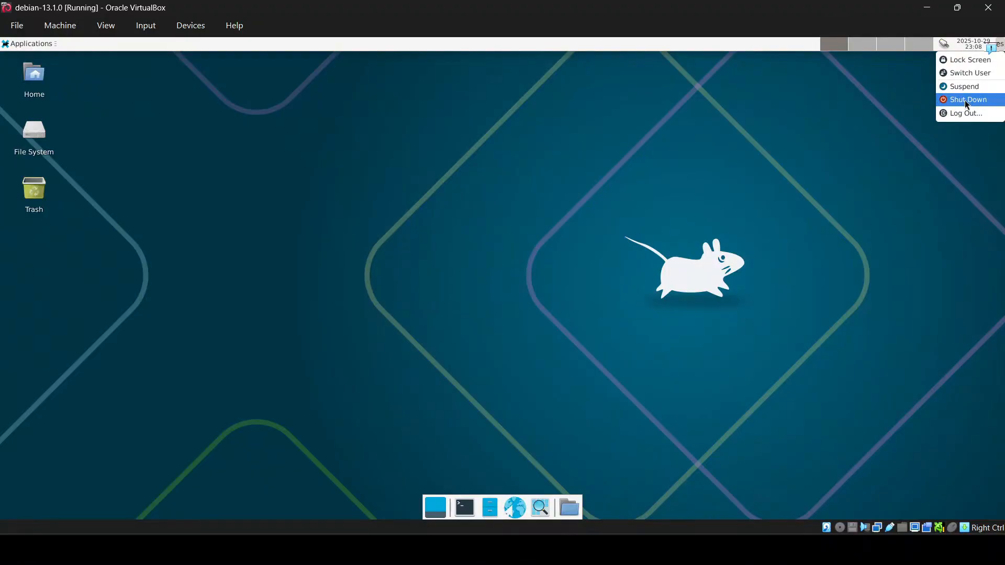
pyautogui.click(967, 114)
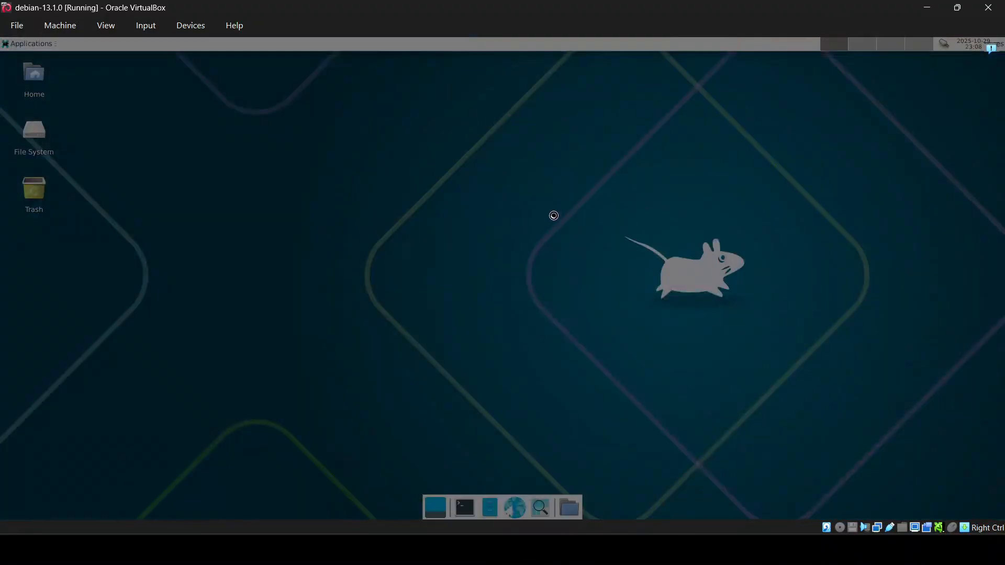
pyautogui.click(484, 245)
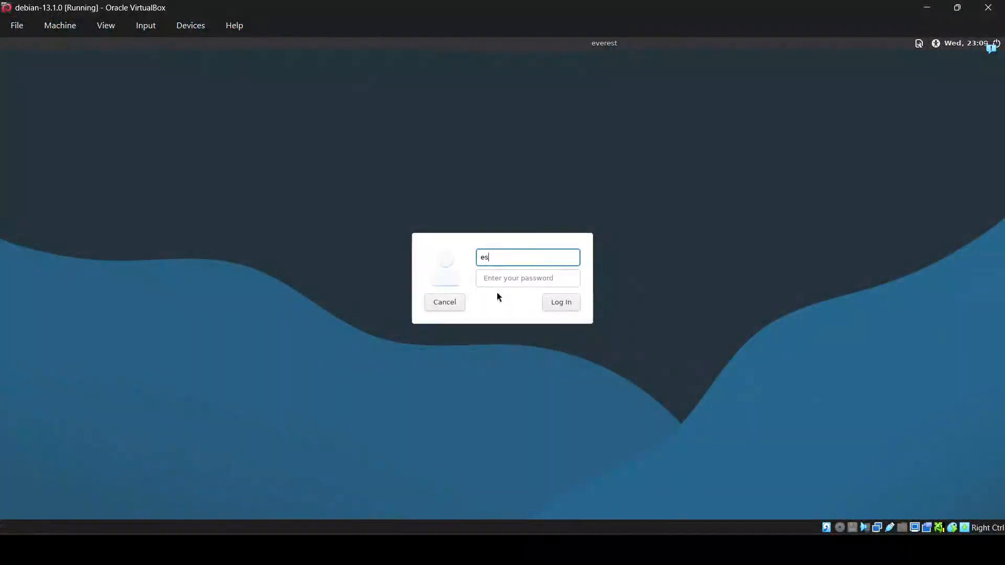
# Enter the user's password on the LightDM login screen and log in
pyautogui.click(509, 273)
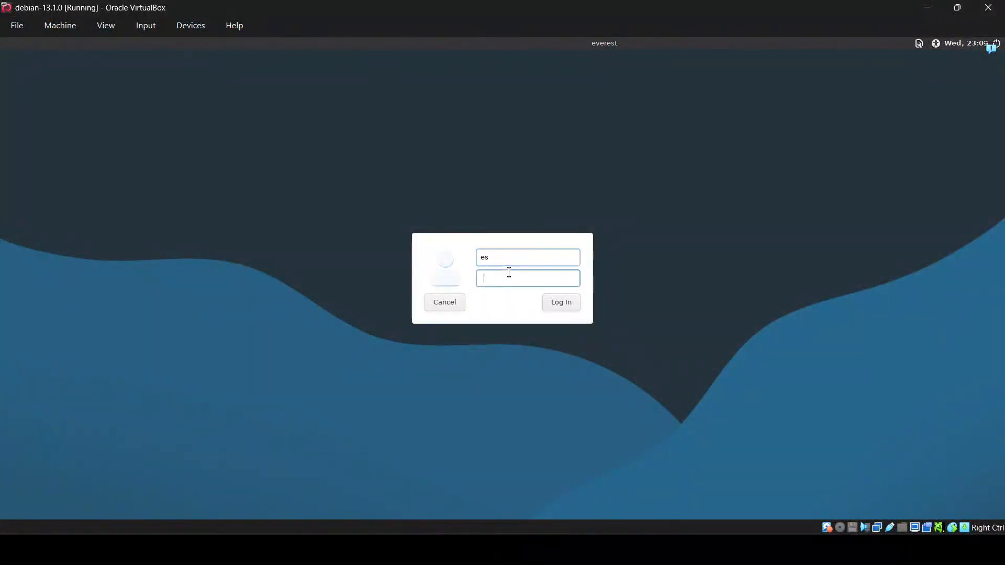
pyautogui.write('•••••')
pyautogui.press('Return')
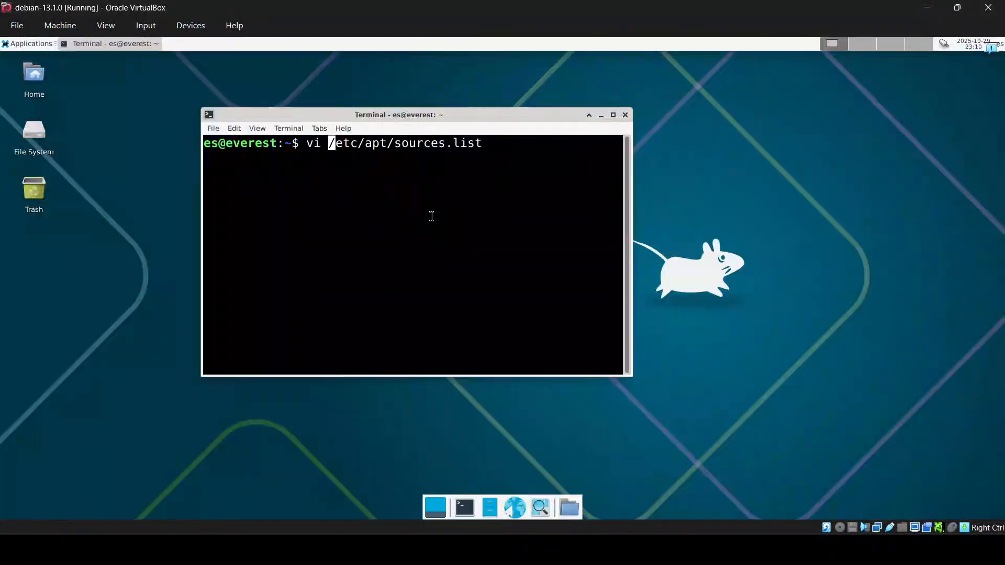
# Open /etc/apt/sources.list with sudo vi, paste the bookworm deb/deb-src lines, and save with :wq!
pyautogui.press('Home')
pyautogui.write('sudo')
pyautogui.press('Return')
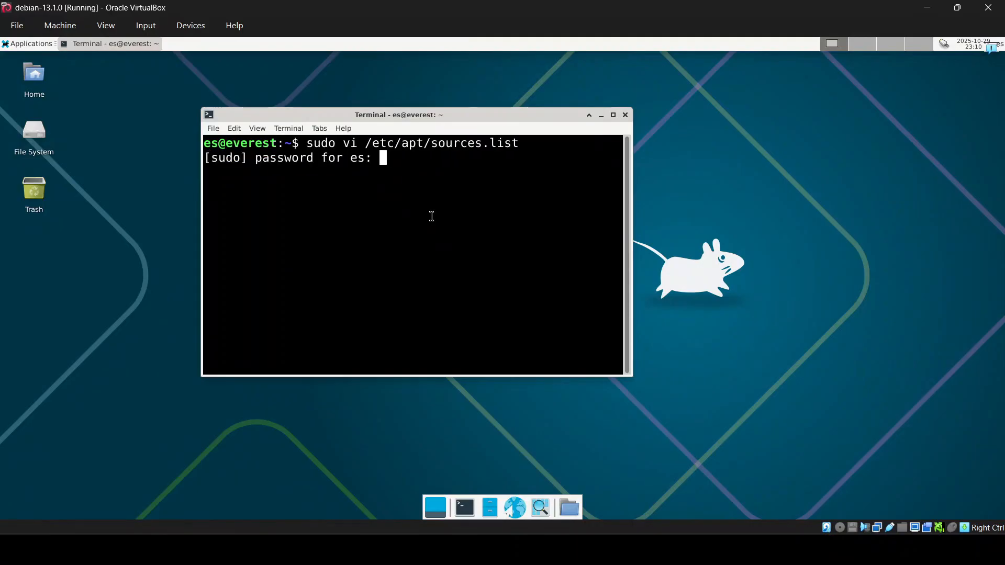
pyautogui.press('Return')
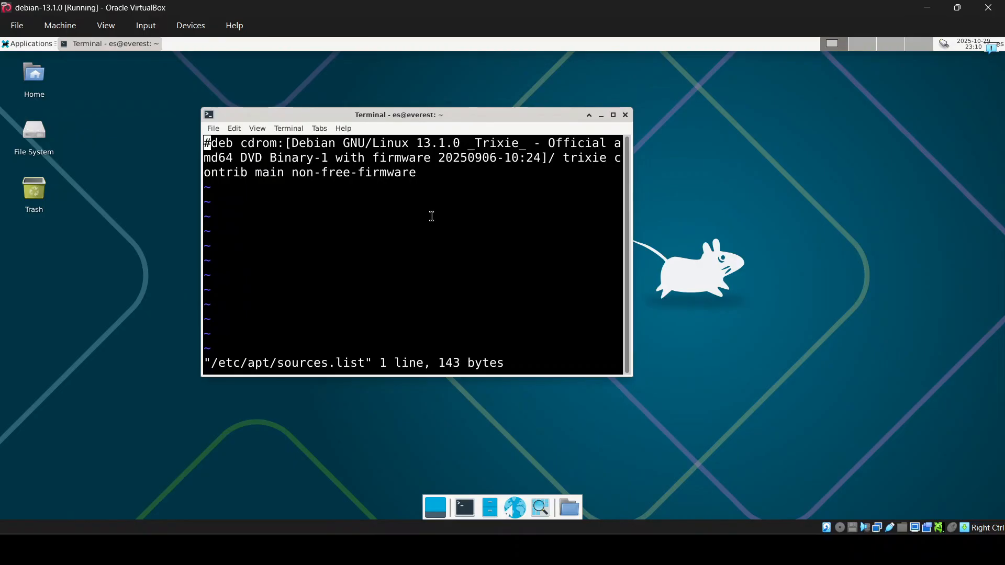
pyautogui.press('o')
pyautogui.press('Return')
pyautogui.write('deb https://deb.debian.org/debian bookworm main non-free-firmware deb-src https://deb.debian.org/debian bookworm main non-free-firmware  deb https://security.debian.org/debian-security bookworm-security main non-free-firmware deb-src https://security.debian.org/debian-security bookworm-security main non-free-firmware  deb https://deb.debian.org/debian bookworm-updates main non-free-firmware deb-src https://deb.debian.org/debian bookworm-updates main non-free-firmware')
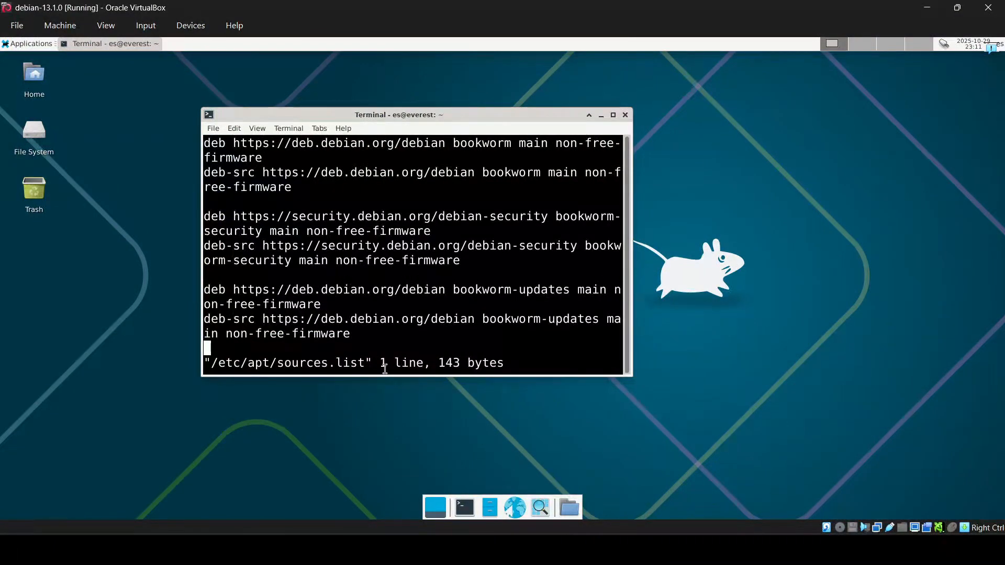
pyautogui.write(':wq!')
pyautogui.press('Return')
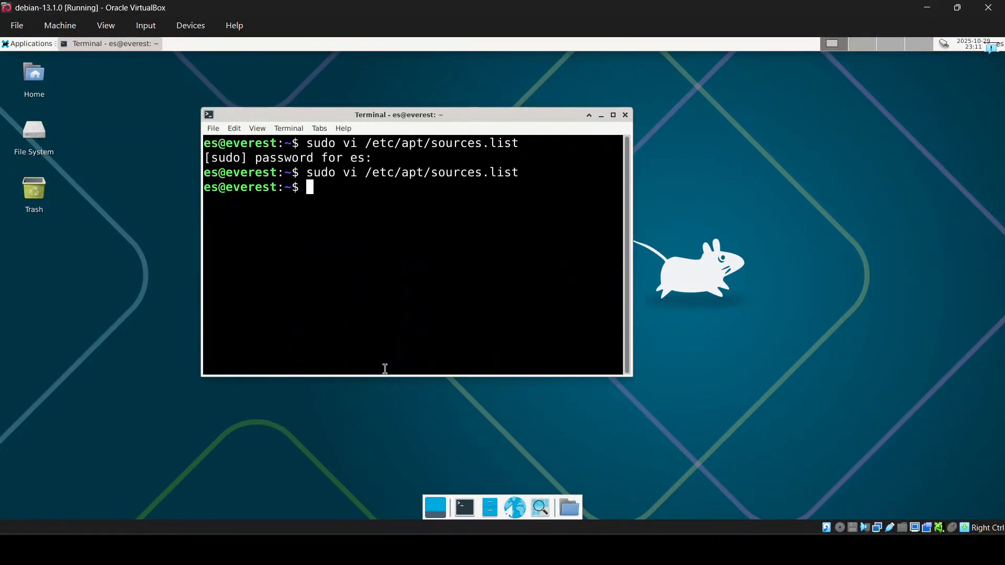
# Run the apt-get update and upgrade command, answering Y, which installs intel-microcode 3.20250812.1~deb12u1
pyautogui.moveTo(361, 323); pyautogui.dragTo(46, 321)
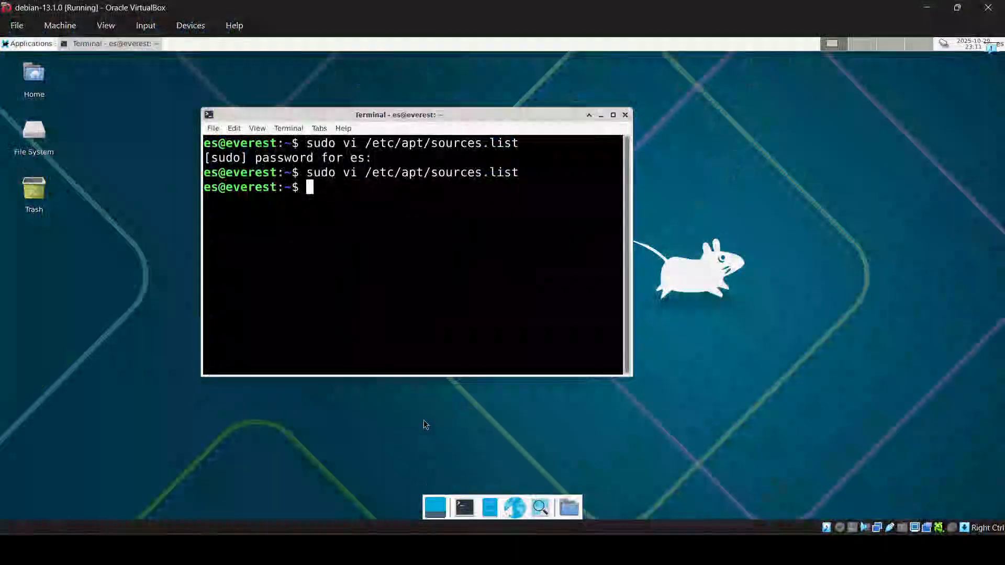
pyautogui.write('sudo apt-get update && sudo apt-get upgrade')
pyautogui.press('Return')
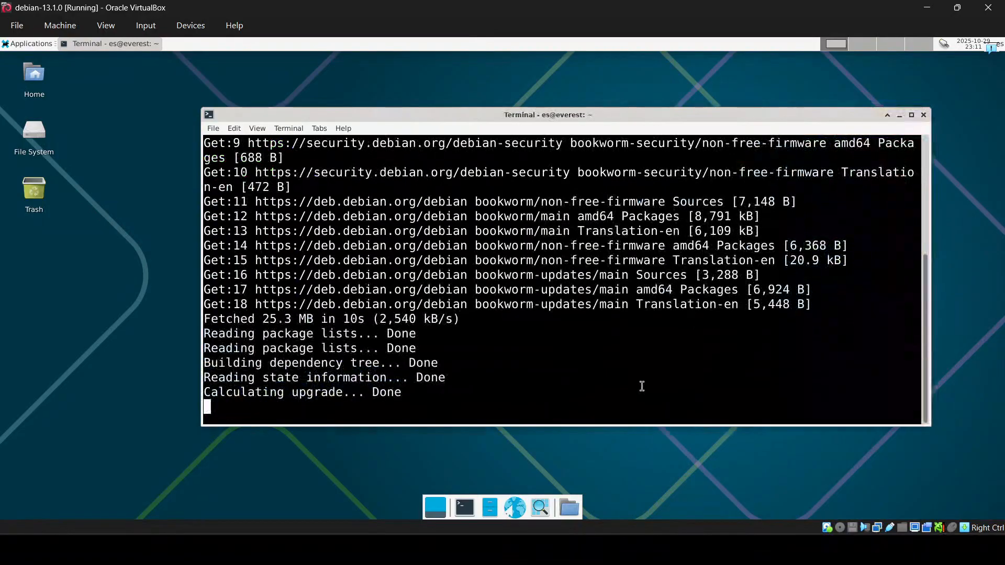
pyautogui.write('Y')
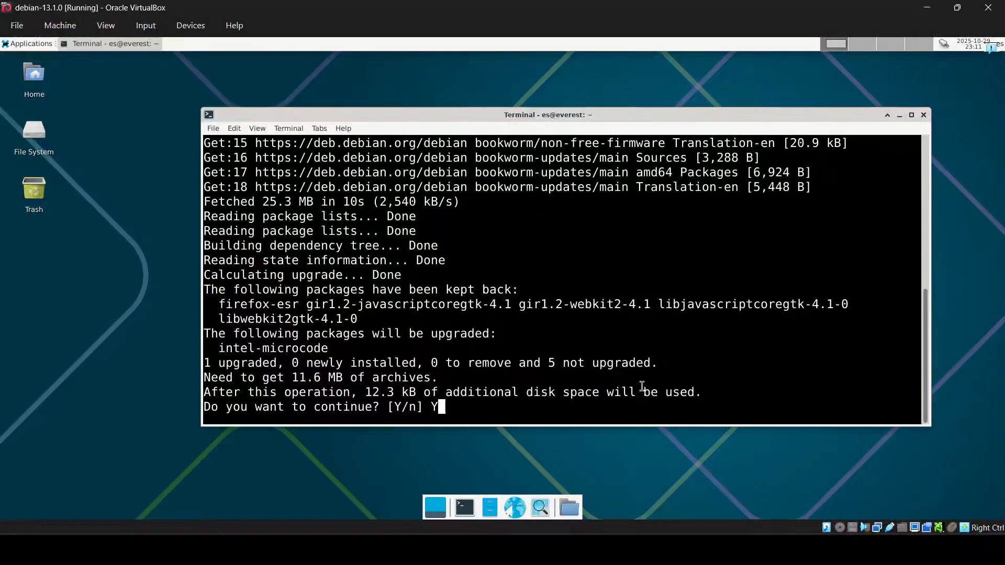
pyautogui.press('Return')
pyautogui.scroll(-8, 641, 385)
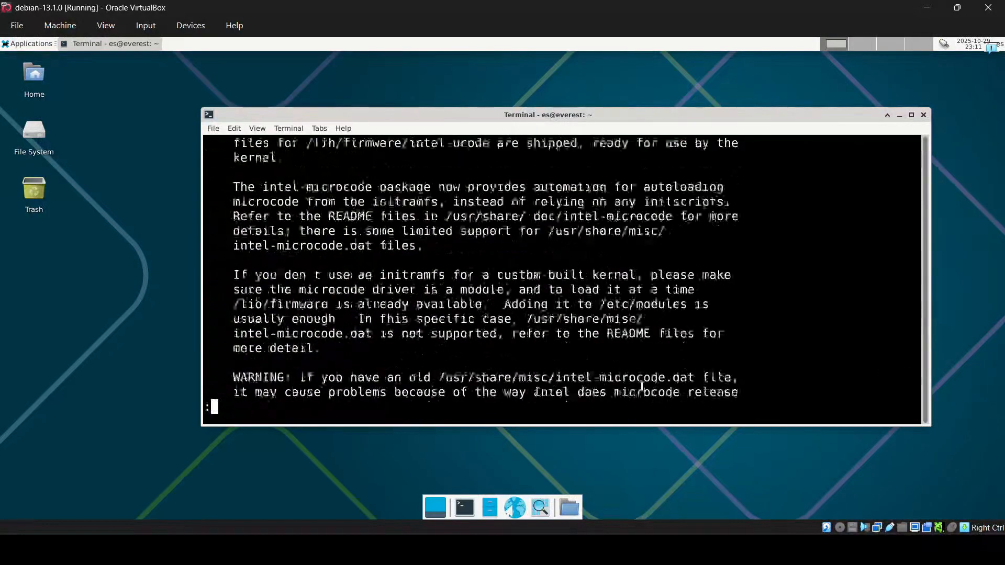
pyautogui.press('q')
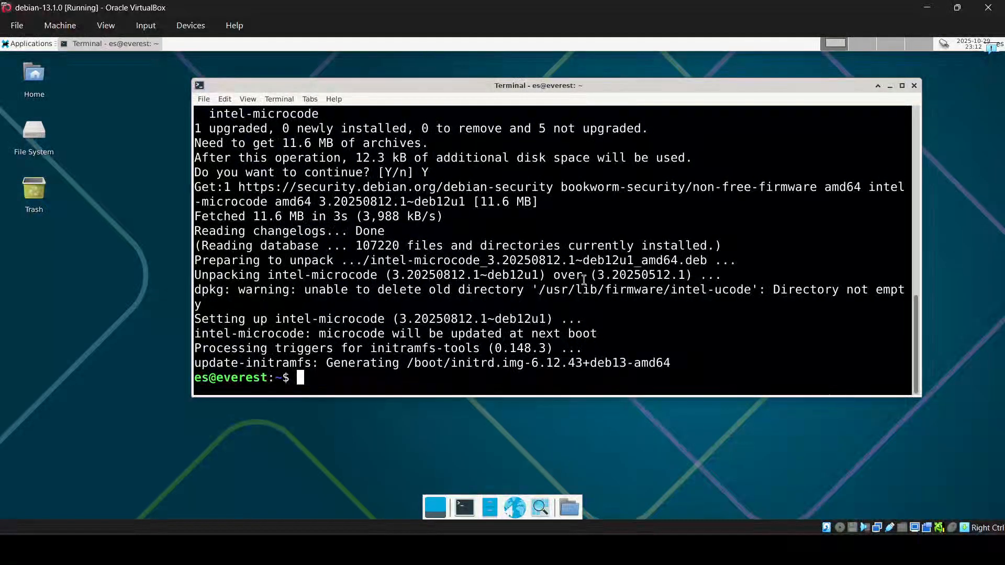
# Try sudo apt-get install vim, which fails on an unmet vim-common dependency
pyautogui.write('sudo apt-get install vim')
pyautogui.press('Return')
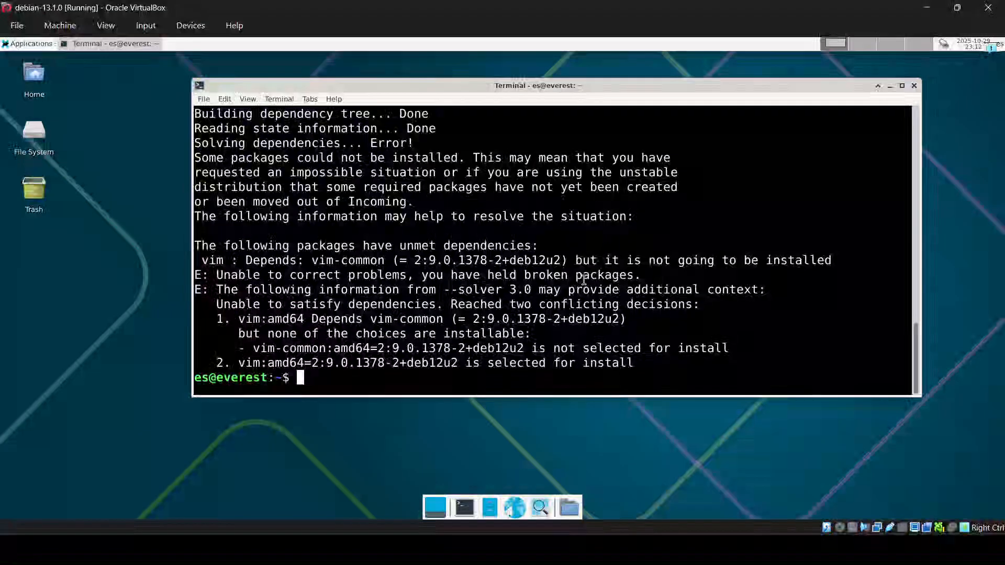
pyautogui.hotkey('alt', 'Tab')
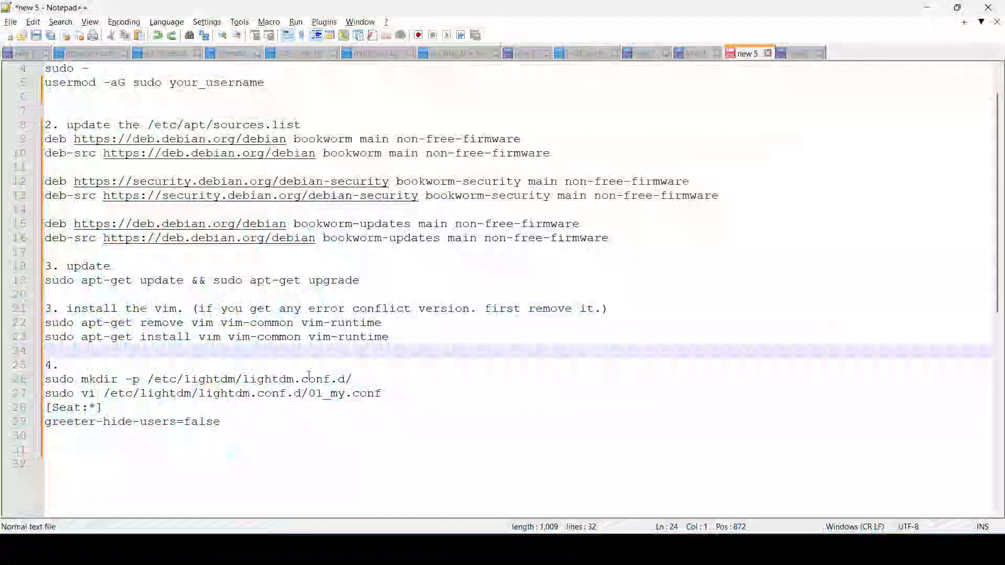
# Copy 'sudo apt-get remove vim vim-common vim-runtime' from the notes and run it, answering Y
pyautogui.click(387, 324)
pyautogui.hotkey('shift', 'Home')
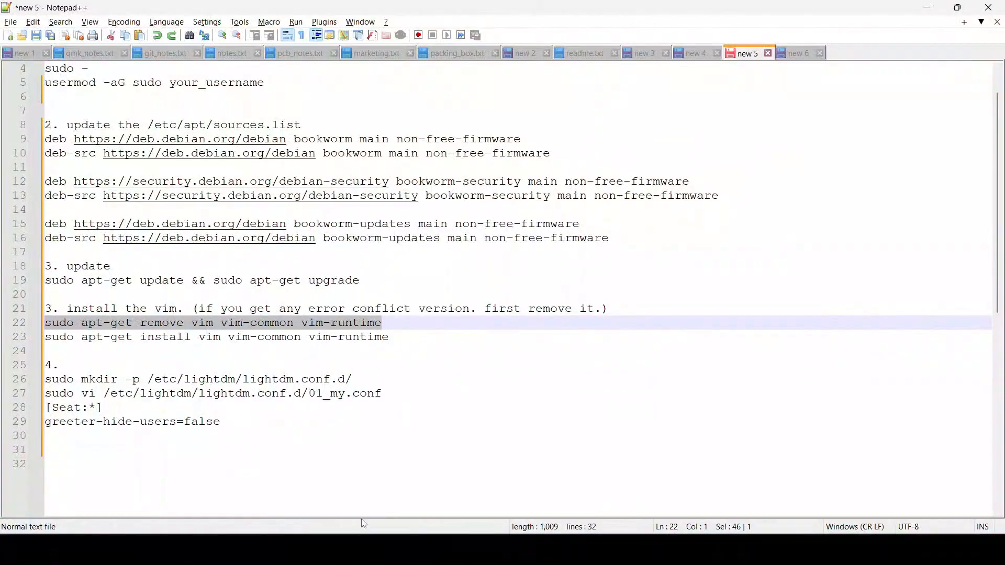
pyautogui.hotkey('ctrl', 'c')
pyautogui.hotkey('alt', 'Tab')
pyautogui.hotkey('ctrl', 'shift', 'v')
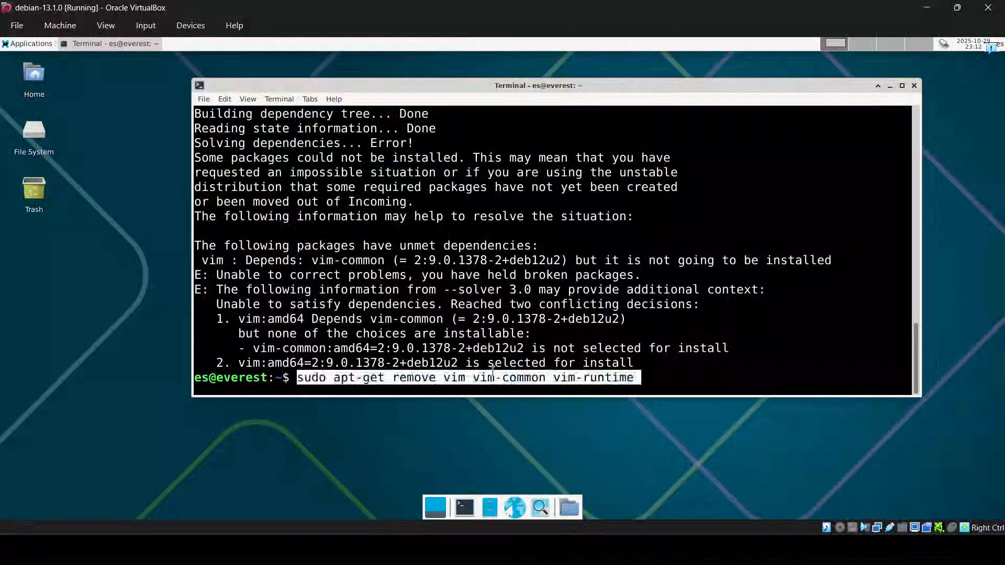
pyautogui.press('Return')
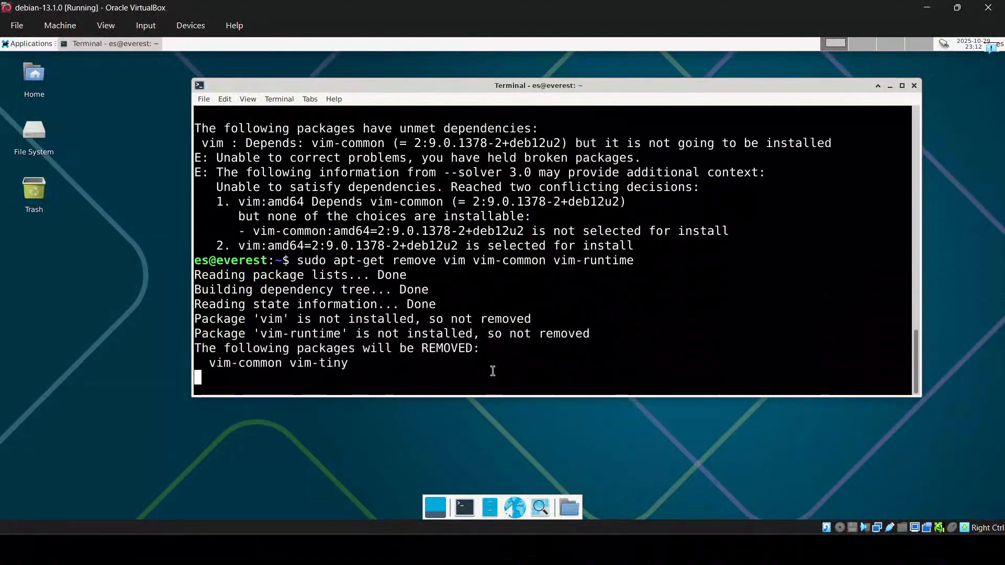
pyautogui.write('Y')
pyautogui.press('Return')
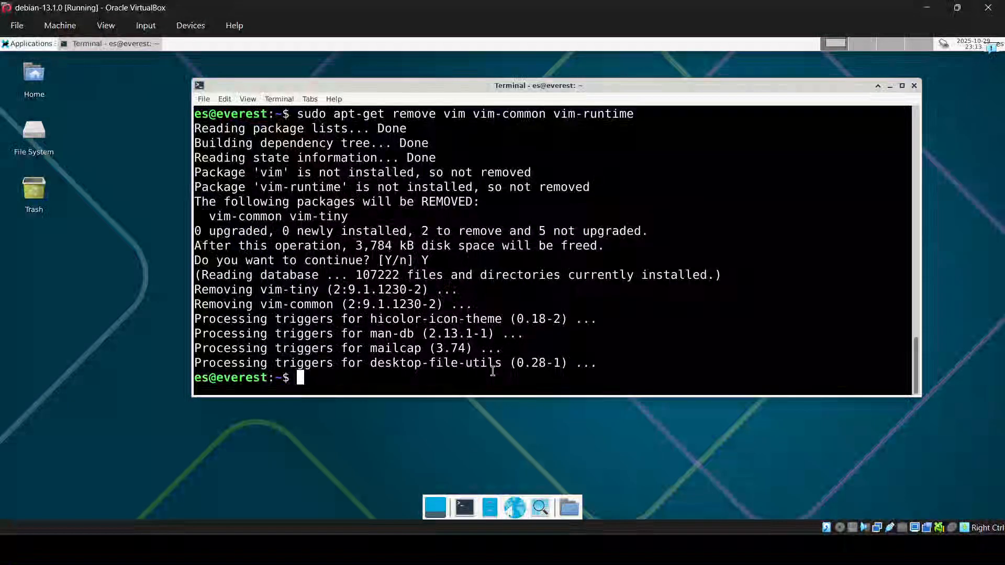
# Paste the install line from the notes to reinstall vim, vim-common and vim-runtime, answering Y
pyautogui.hotkey('alt', 'Tab')
pyautogui.click(399, 334)
pyautogui.click(408, 323)
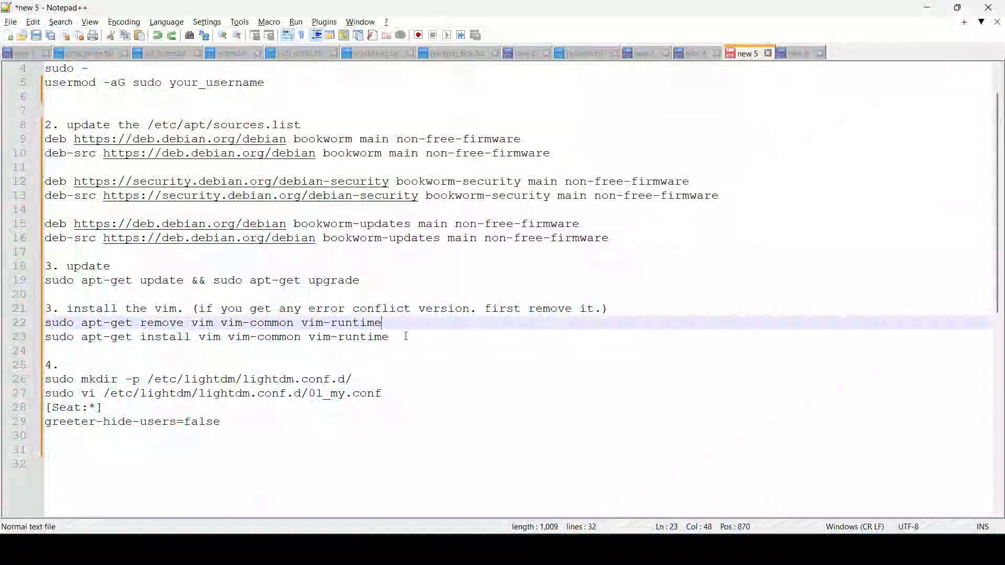
pyautogui.click(405, 336)
pyautogui.hotkey('shift', 'Home')
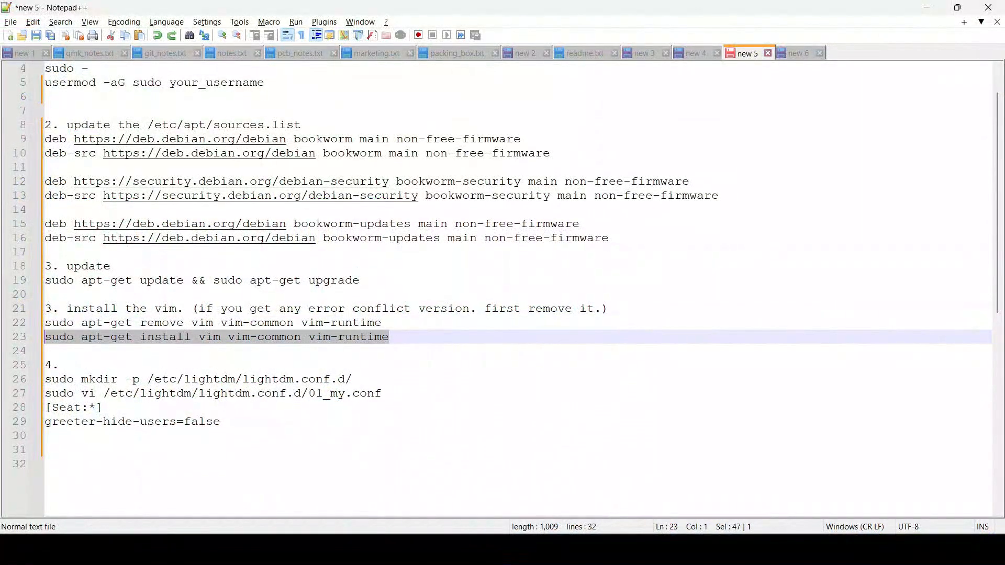
pyautogui.hotkey('alt', 'Tab')
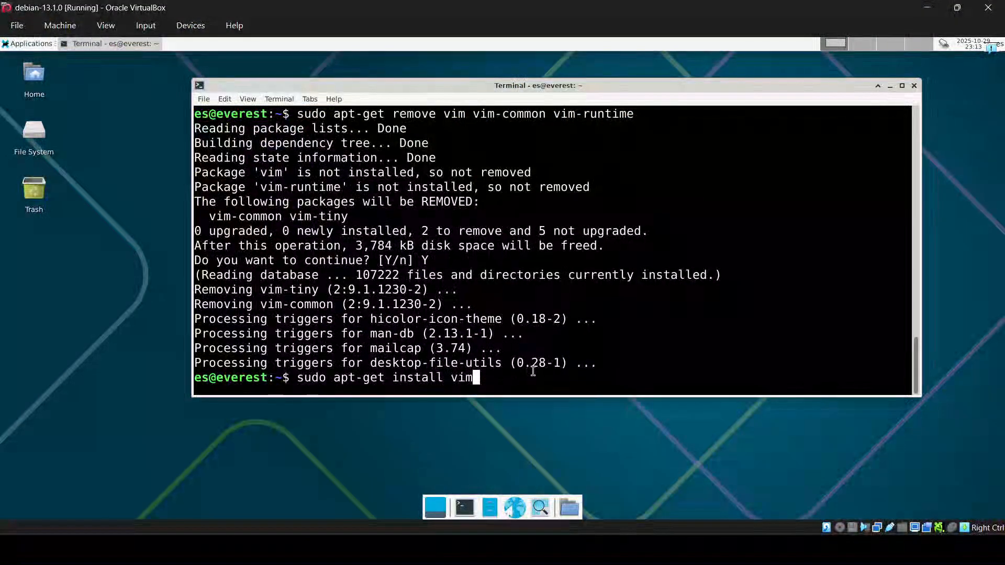
pyautogui.hotkey('ctrl', 'u')
pyautogui.hotkey('ctrl', 'shift', 'v')
pyautogui.press('Return')
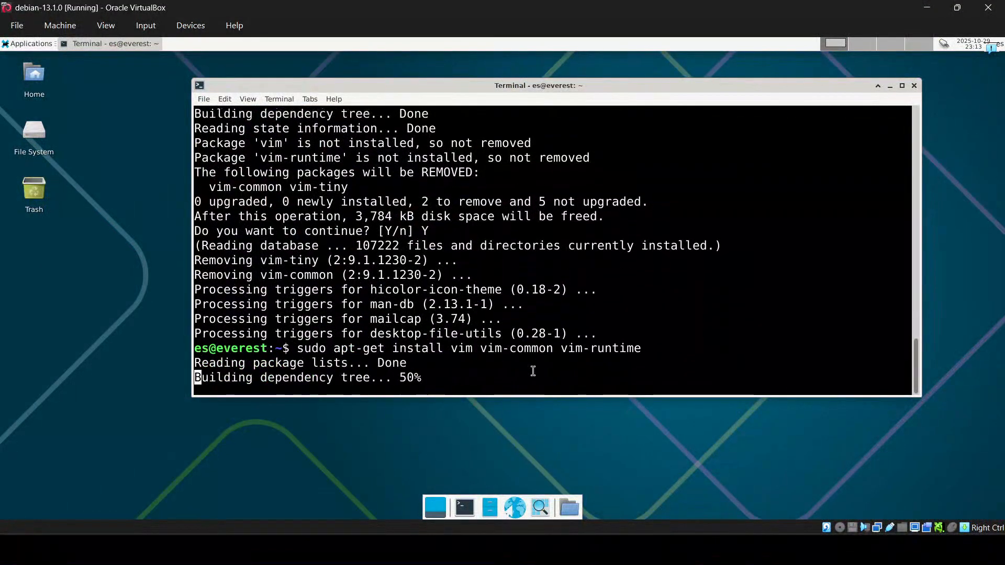
pyautogui.write('Y')
pyautogui.press('Return')
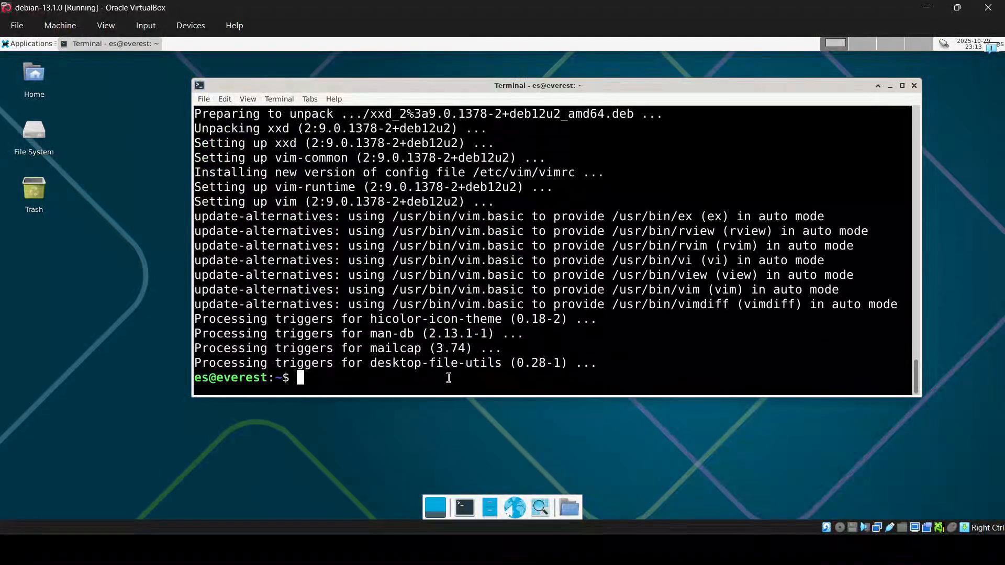
pyautogui.click(424, 548)
pyautogui.moveTo(355, 379); pyautogui.dragTo(41, 381)
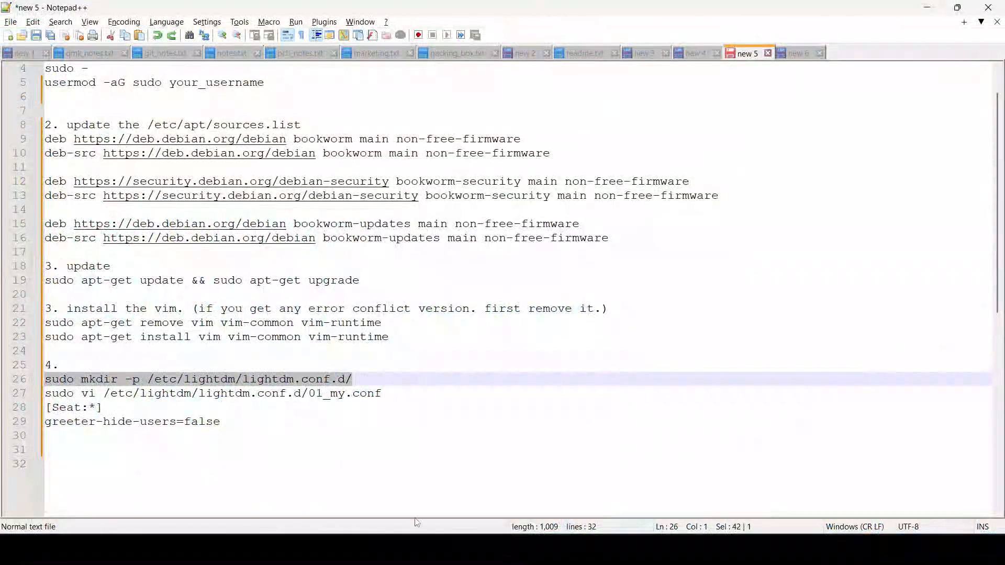
# Create the /etc/lightdm/lightdm.conf.d folder and open 01_my.conf in vim with sudo
pyautogui.click(434, 548)
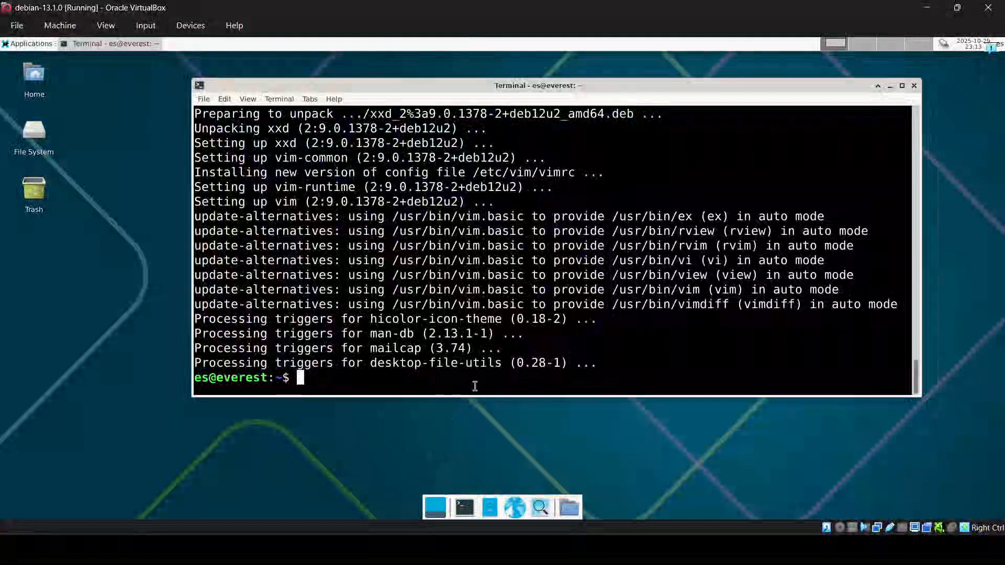
pyautogui.hotkey('ctrl', 'shift', 'v')
pyautogui.press('Return')
pyautogui.click(374, 547)
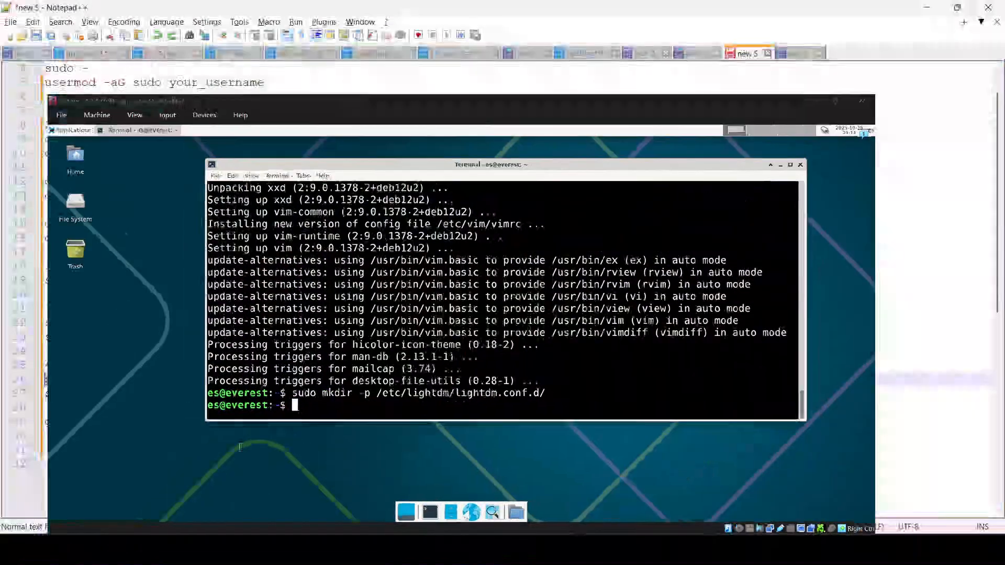
pyautogui.moveTo(390, 394); pyautogui.dragTo(44, 394)
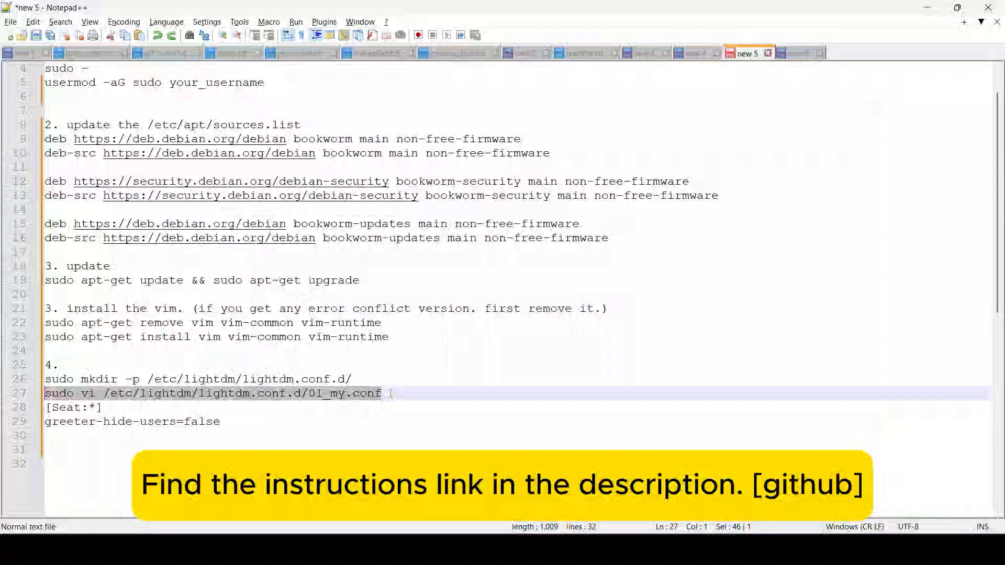
pyautogui.click(374, 547)
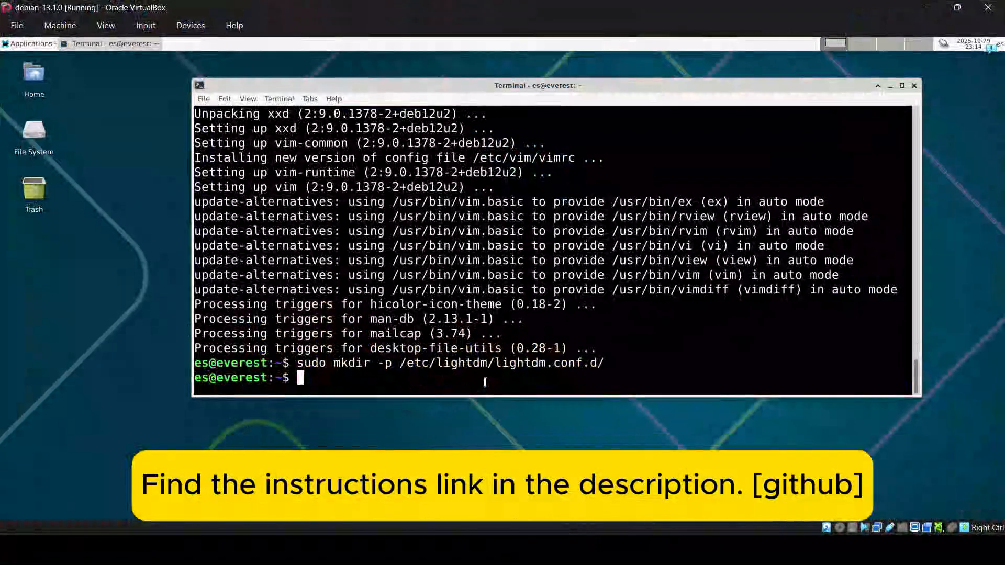
pyautogui.hotkey('ctrl', 'shift', 'v')
pyautogui.press('Return')
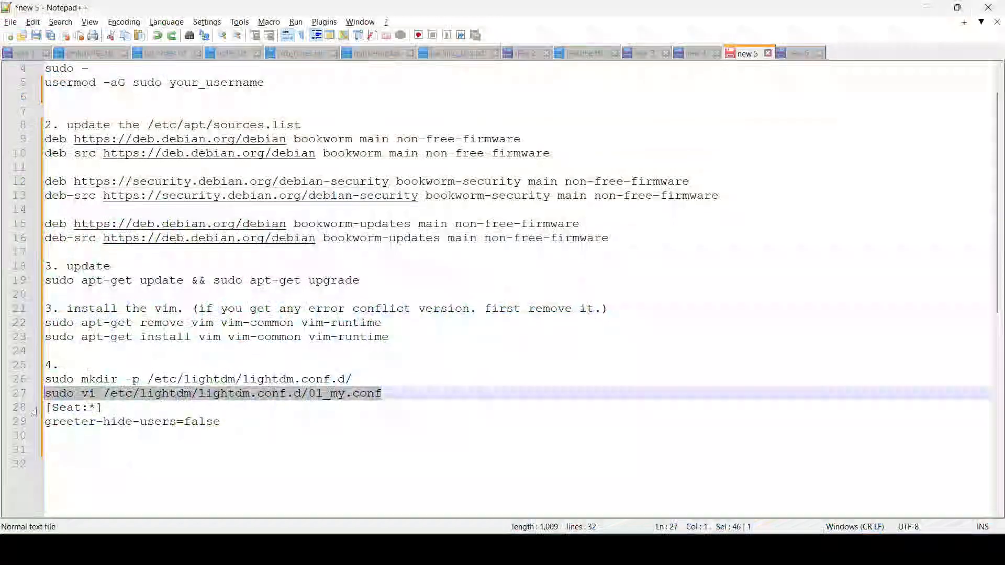
# Write [Seat:*] and greeter-hide-users=false into 01_my.conf, save with :wq, and close the terminal
pyautogui.moveTo(48, 436); pyautogui.dragTo(45, 407)
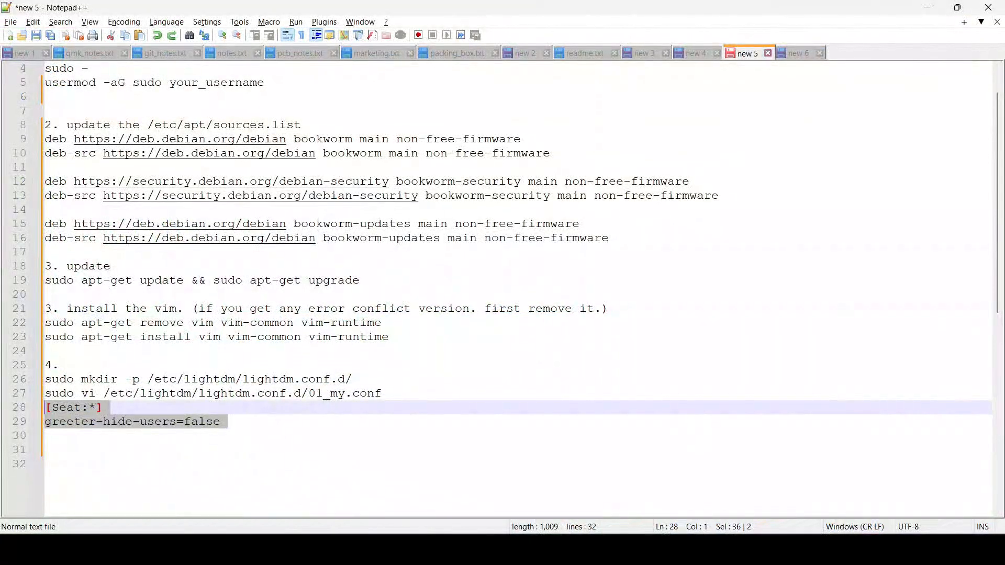
pyautogui.hotkey('alt', 'Tab')
pyautogui.press('i')
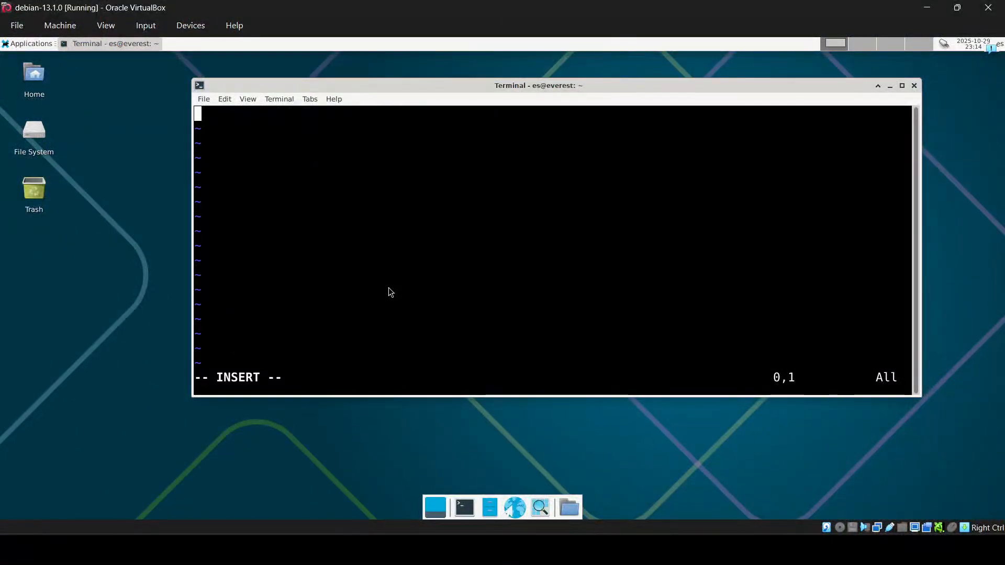
pyautogui.hotkey('ctrl', 'shift', 'v')
pyautogui.press('Escape')
pyautogui.write(':')
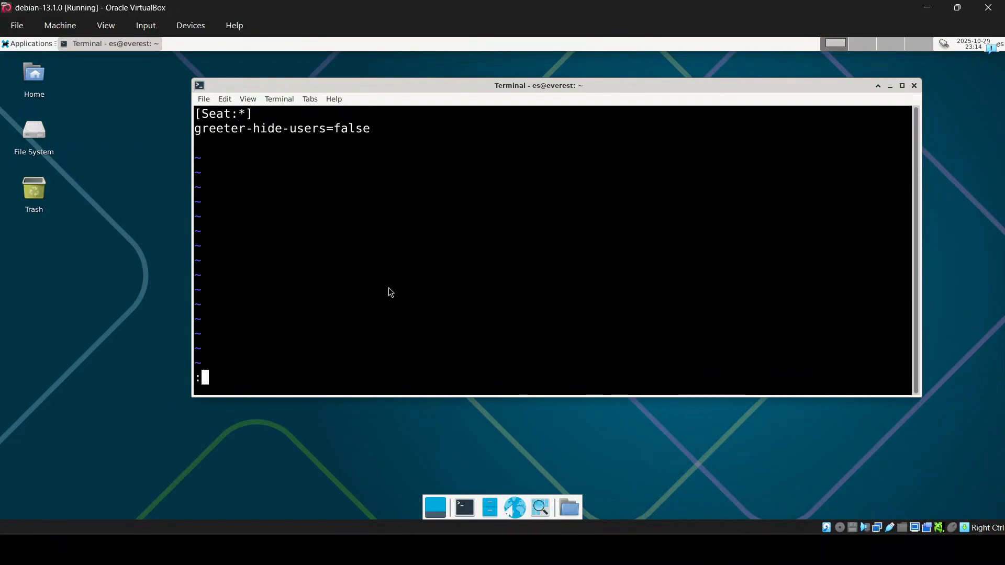
pyautogui.write('wq!')
pyautogui.press('Return')
pyautogui.hotkey('ctrl', 'd')
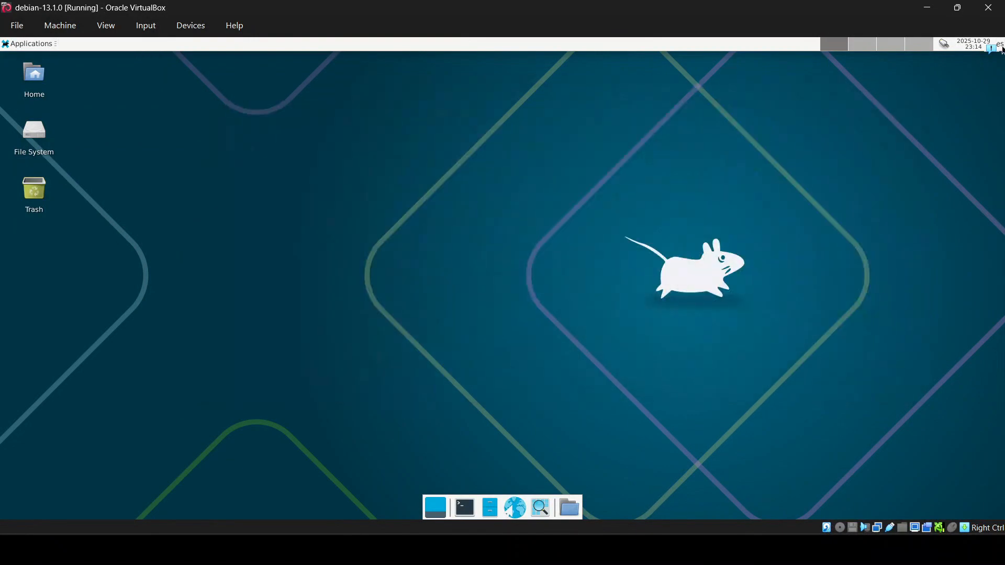
# Restart the Debian VM from the panel's Log Out menu
pyautogui.click(1000, 45)
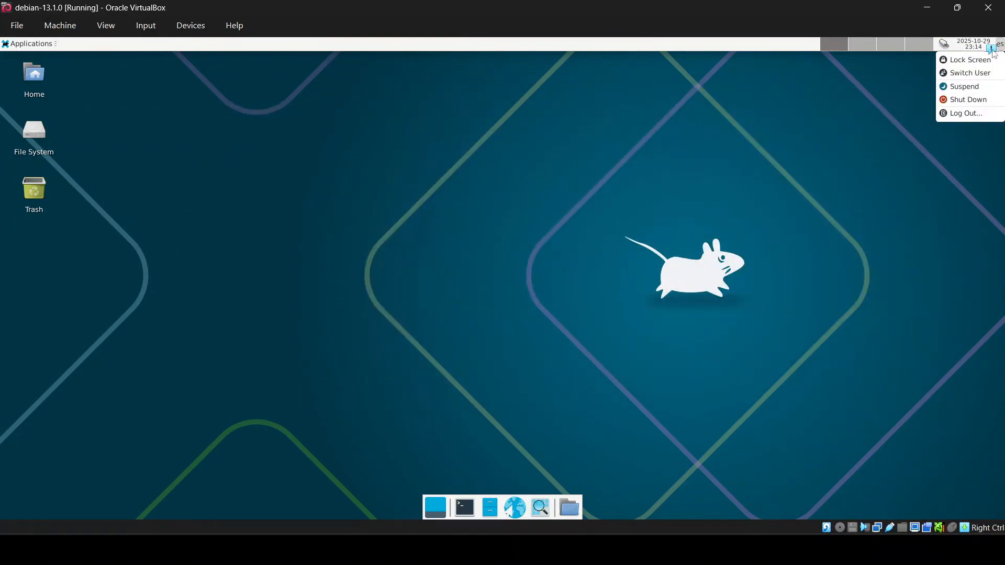
pyautogui.click(958, 113)
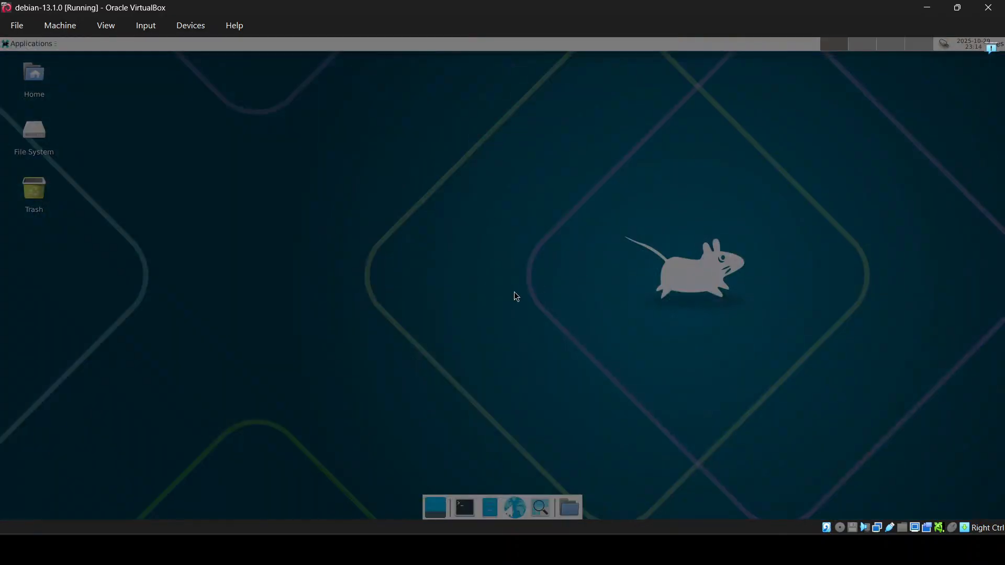
pyautogui.click(503, 255)
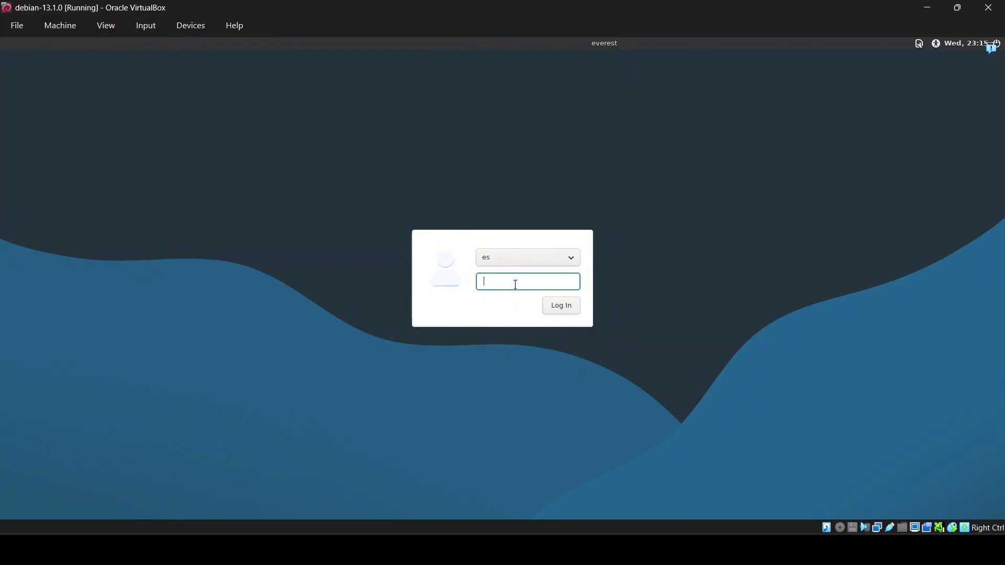
# Pick the same user from the login screen's user list and sign in with the account password
pyautogui.click(492, 262)
pyautogui.click(503, 259)
pyautogui.click(512, 284)
pyautogui.press('Return')
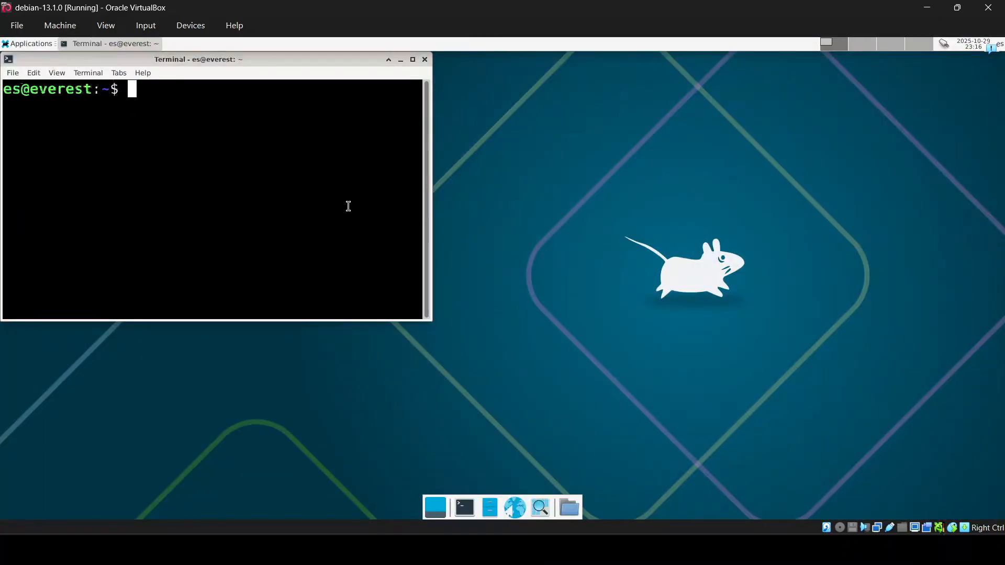